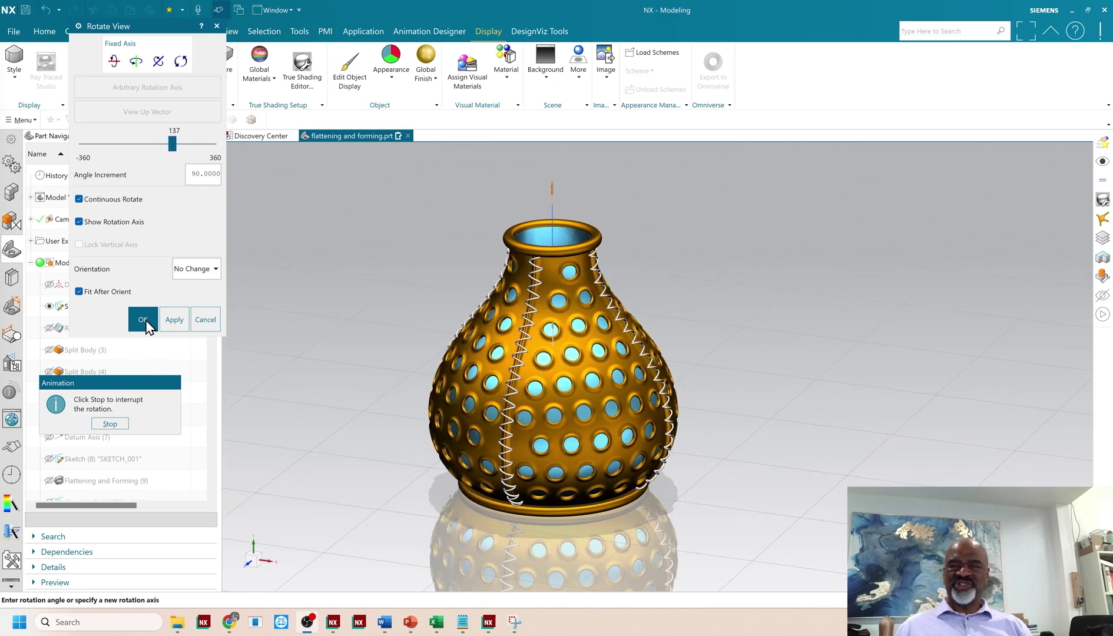
Stop the vase's spin animation, tilt the view, and close the Rotate View dialog.
left_click(107, 424)
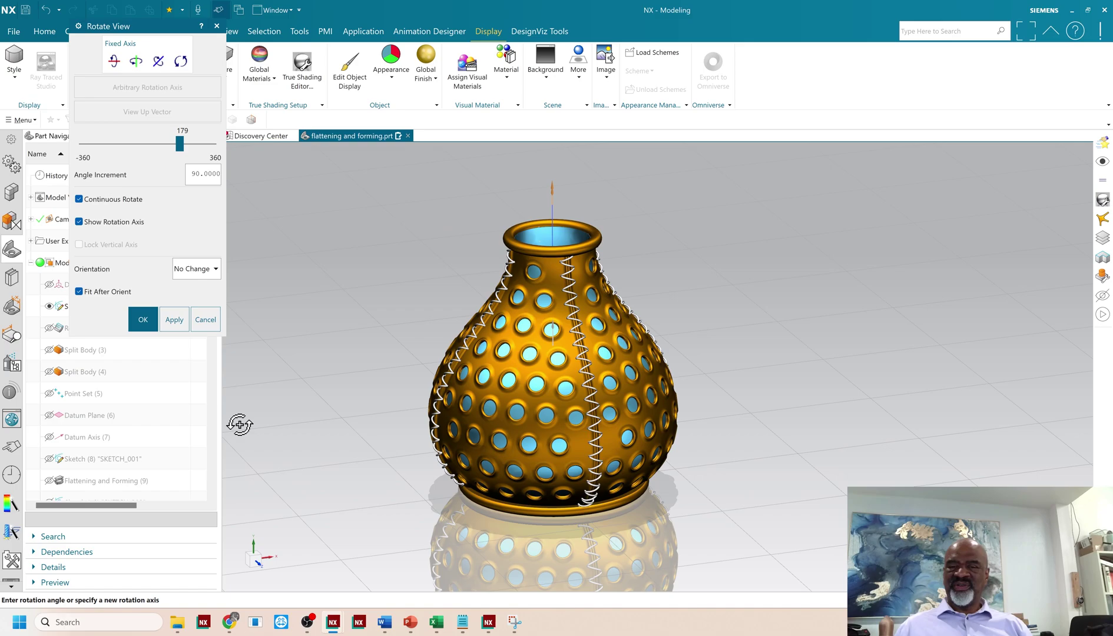
left_click_drag(404, 356, 239, 412)
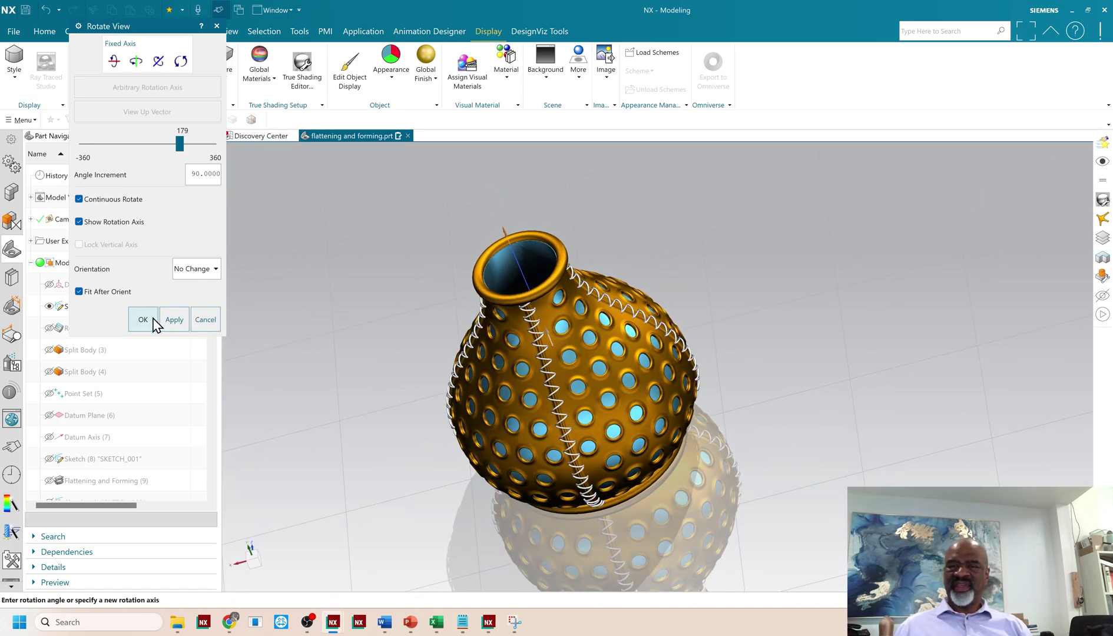
left_click(205, 320)
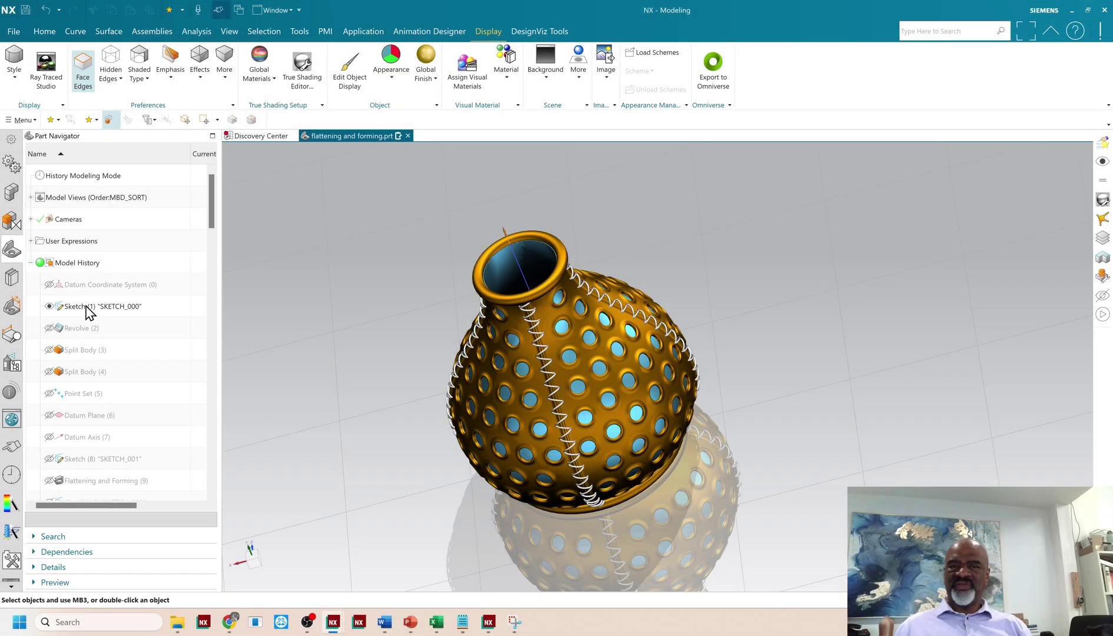
Roll the model back to Sketch (1) as the current feature and recentre its curves.
left_click(91, 312)
right_click(90, 311)
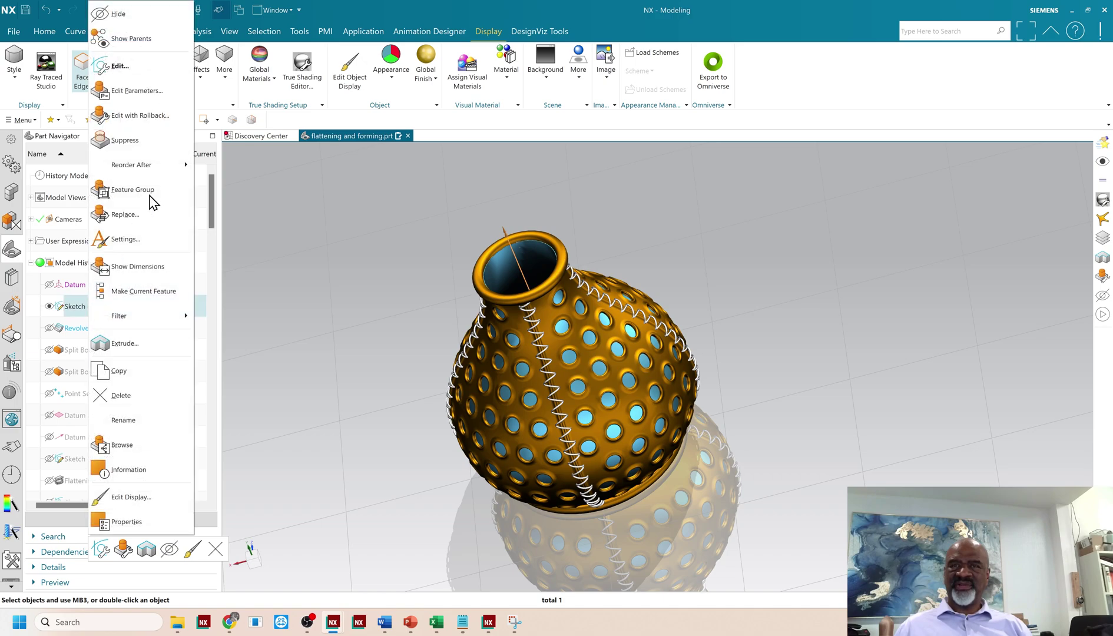
left_click(141, 294)
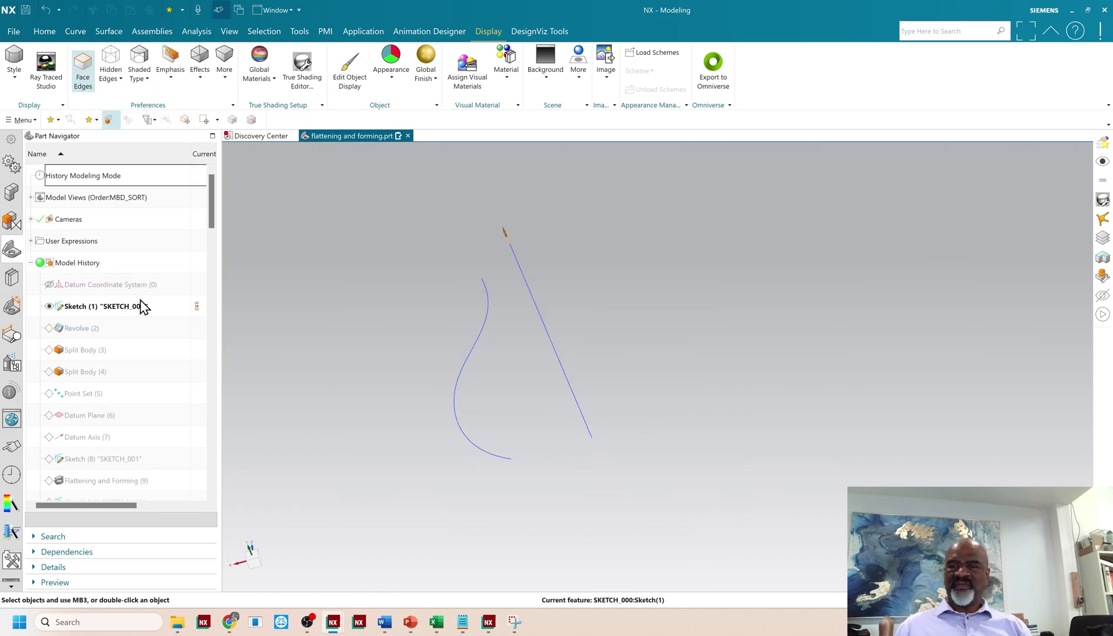
middle_click_drag(591, 328, 489, 336, "shift")
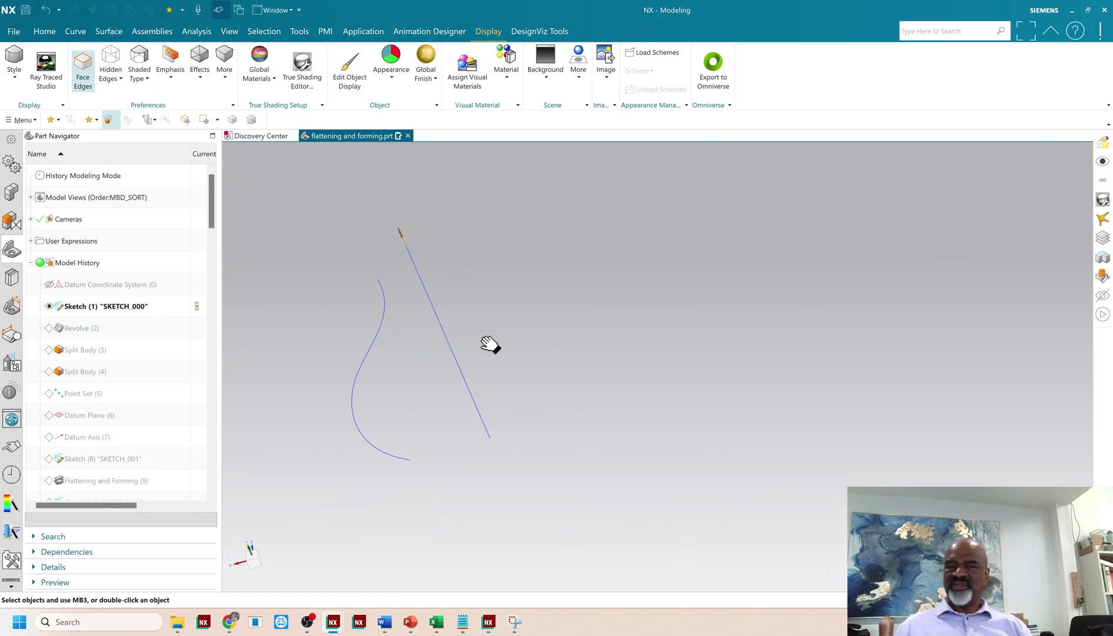
Step forward through Revolve (2), Split Body (3), Split Body (4), Point Set (5) and Datum Plane (6).
left_click(103, 328)
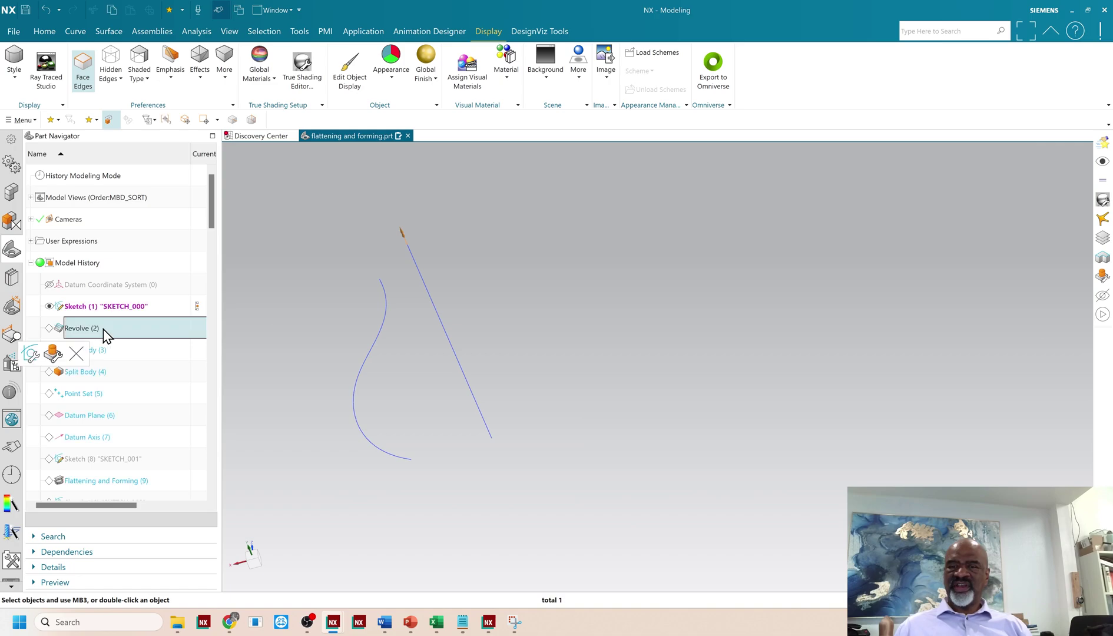
left_click(198, 330)
left_click(197, 350)
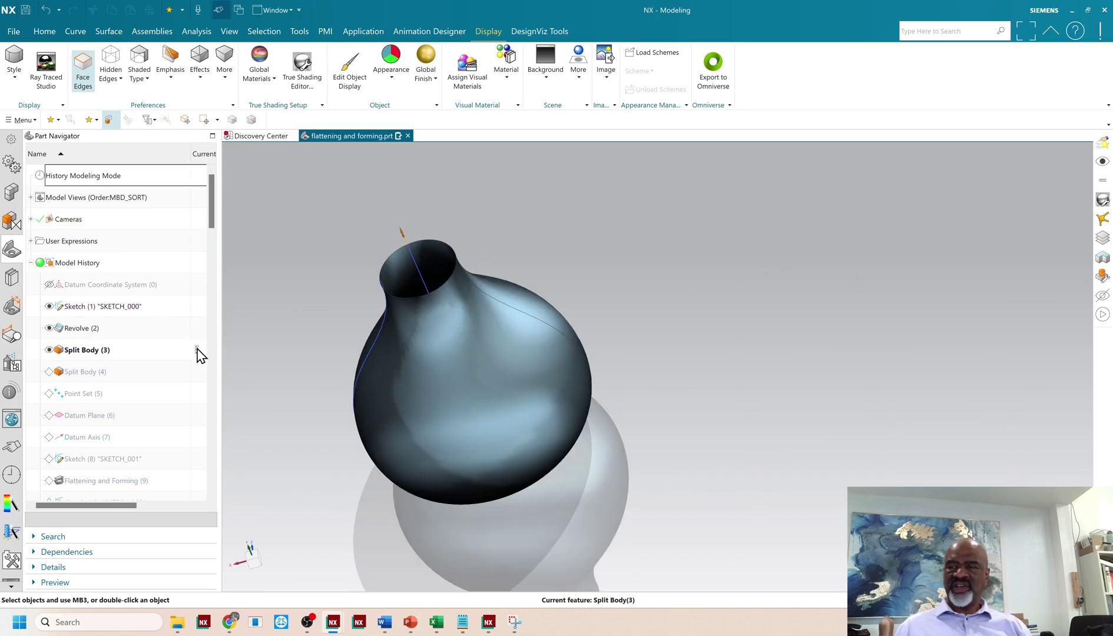
left_click(197, 372)
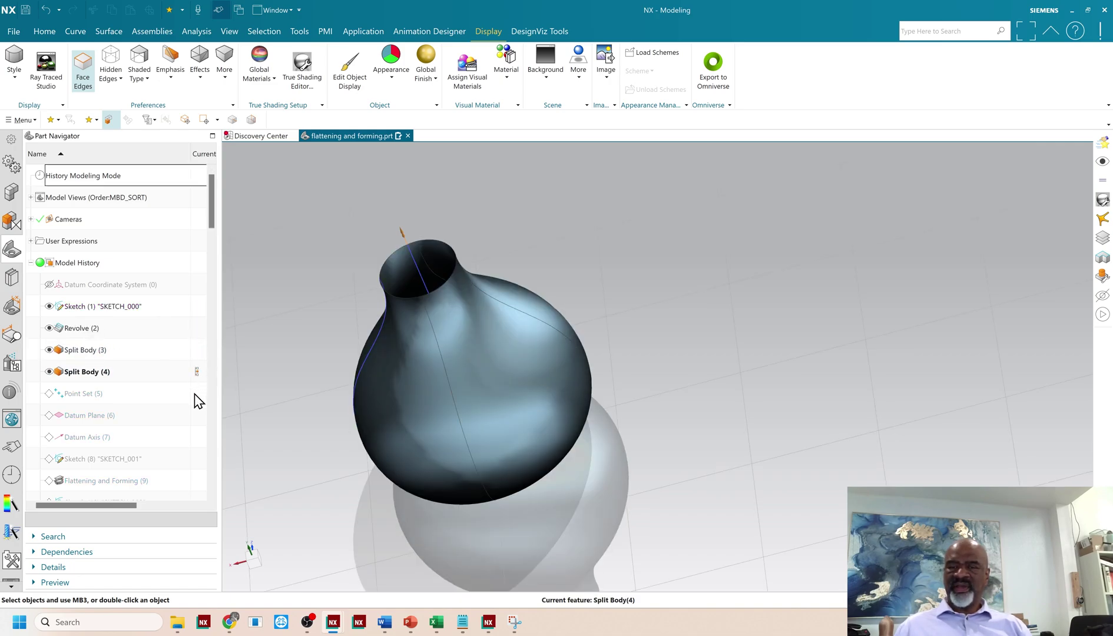
left_click(197, 393)
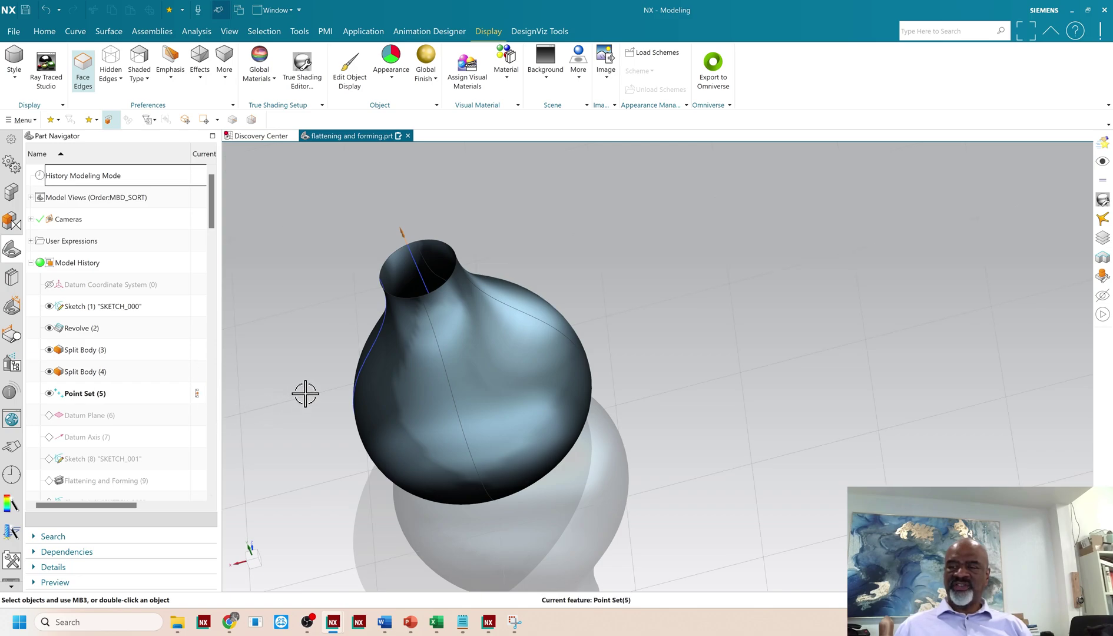
middle_click_drag(305, 394, 348, 353)
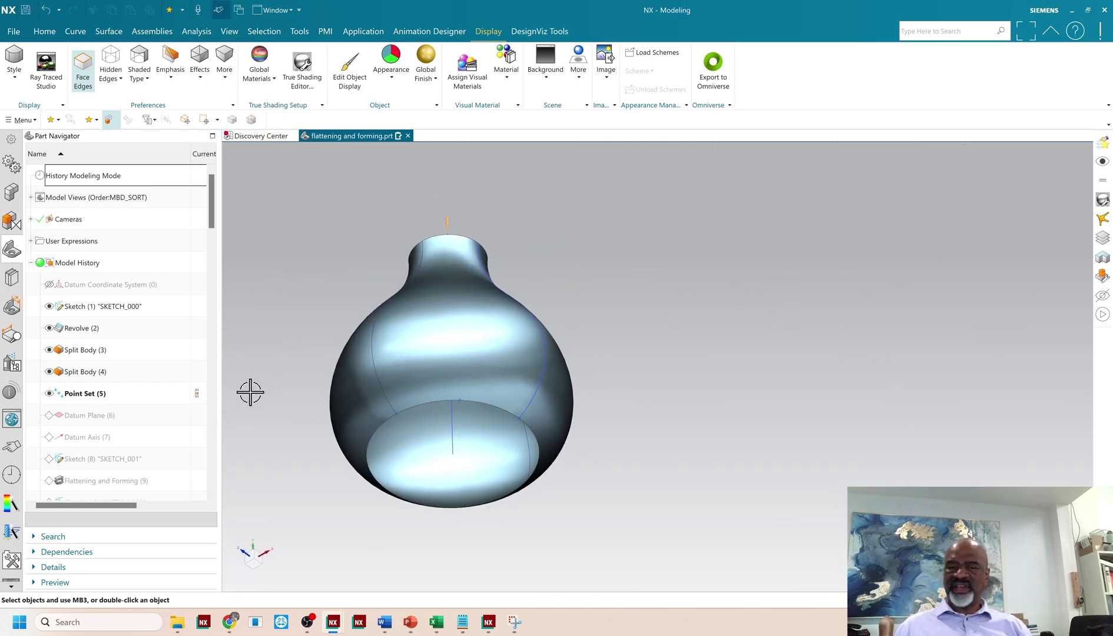
left_click(197, 415)
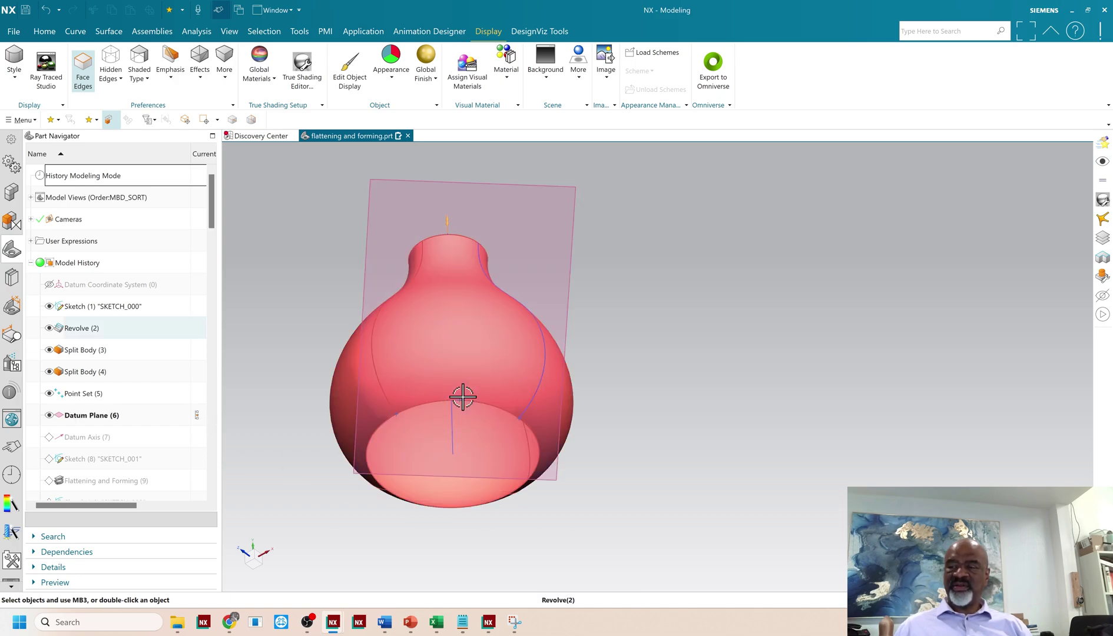
middle_click_drag(291, 383, 287, 359)
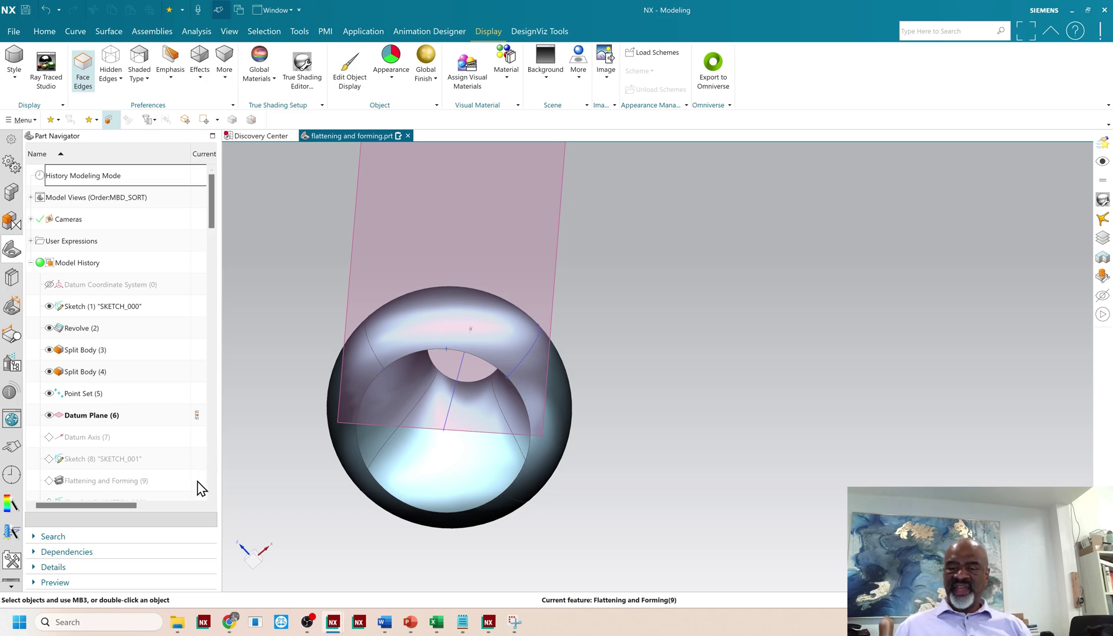
middle_click_drag(693, 389, 683, 422)
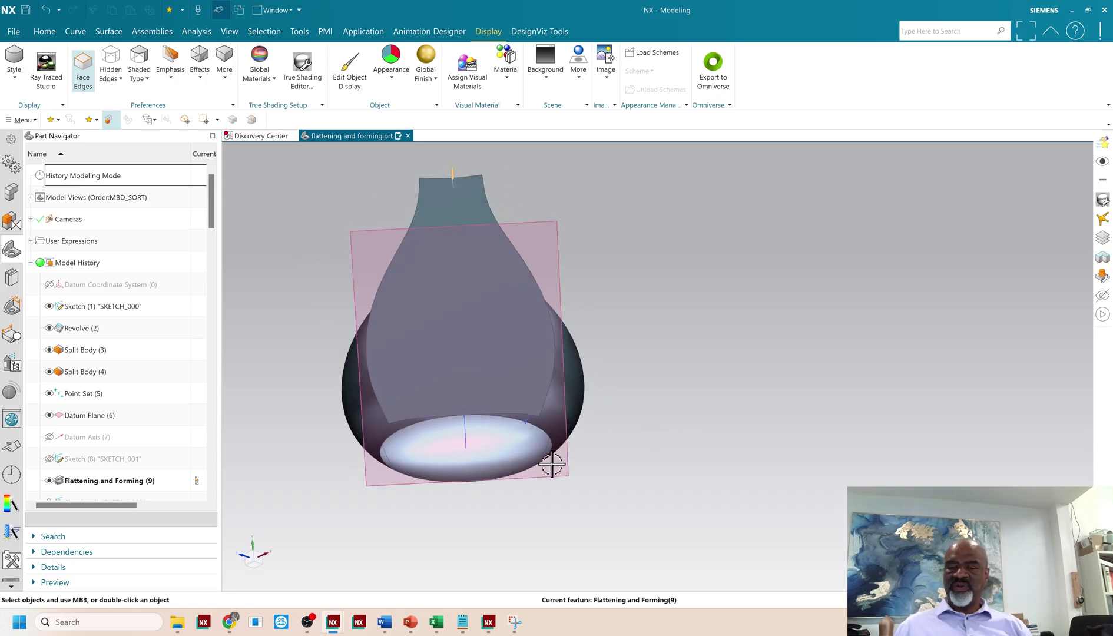
left_click(199, 460)
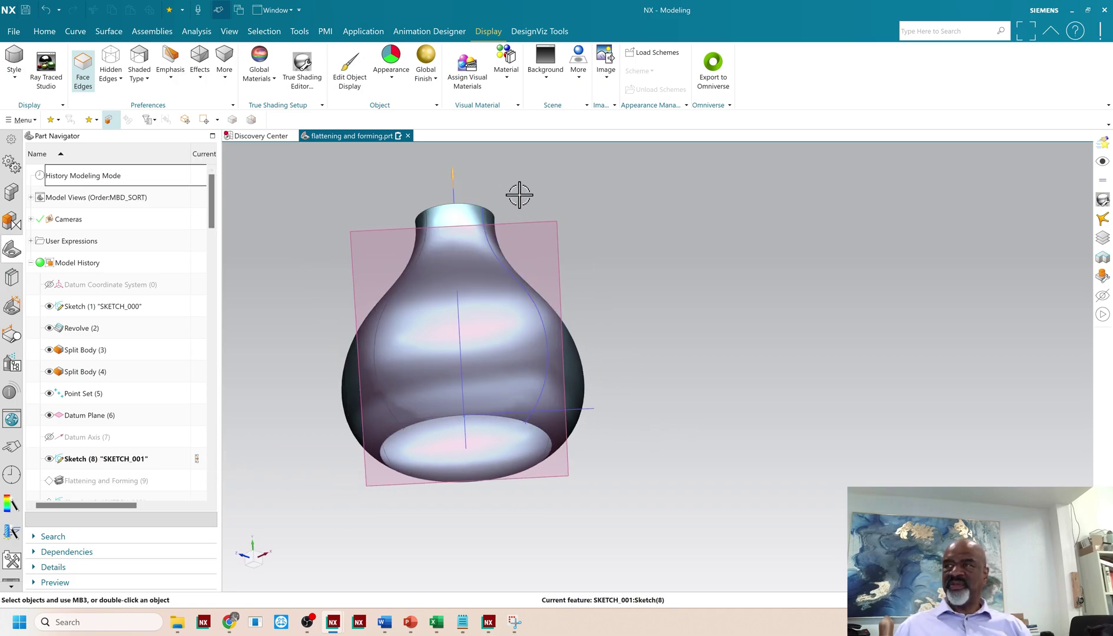
left_click(108, 32)
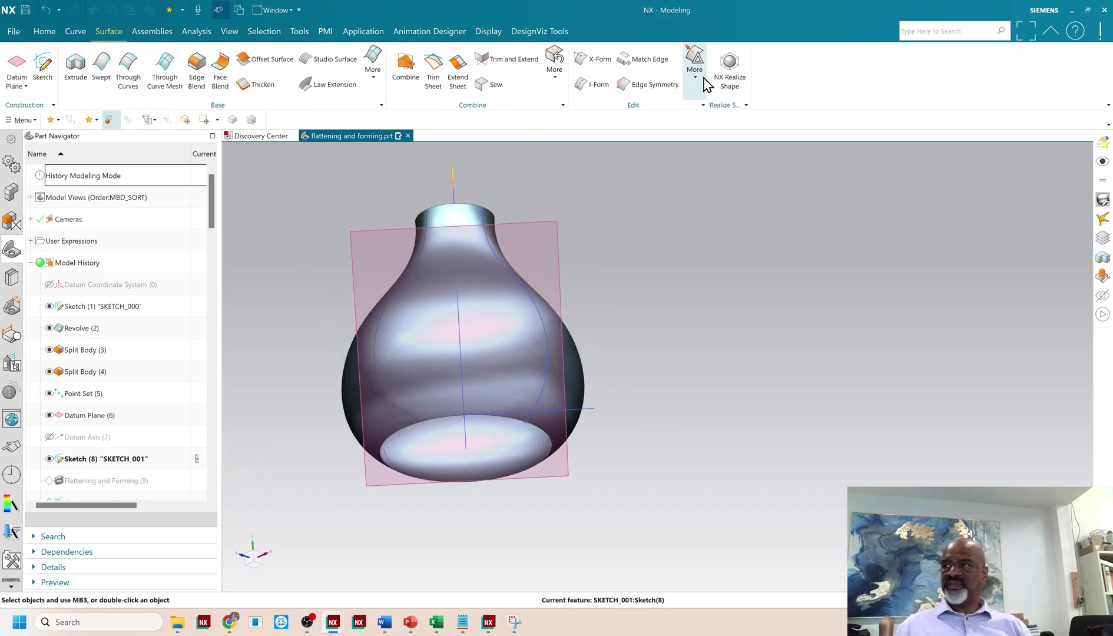
left_click(699, 82)
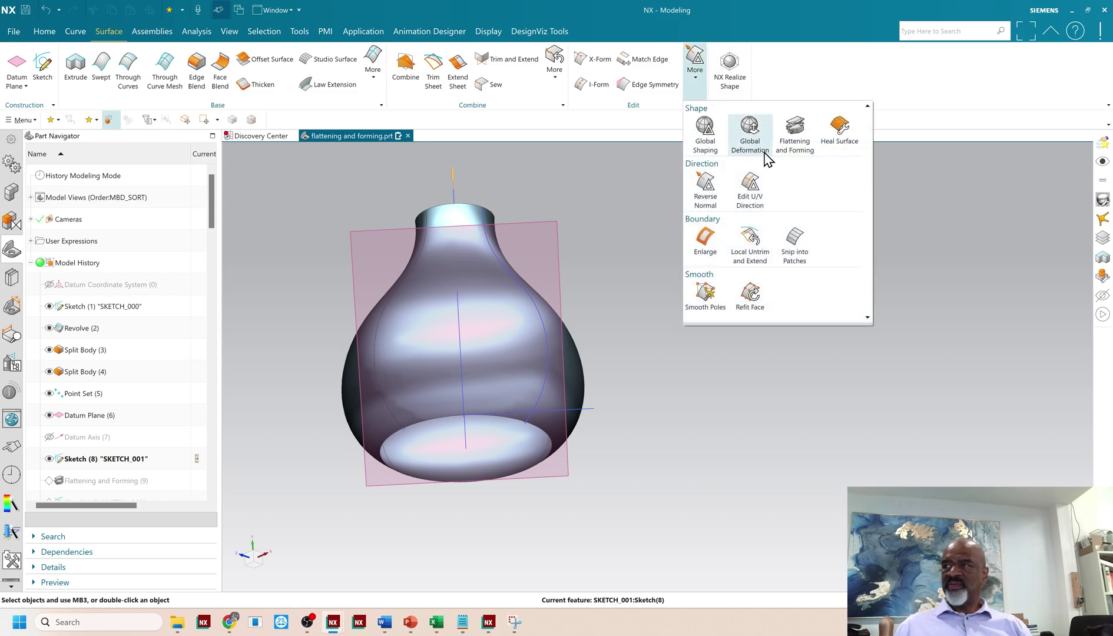
left_click(795, 134)
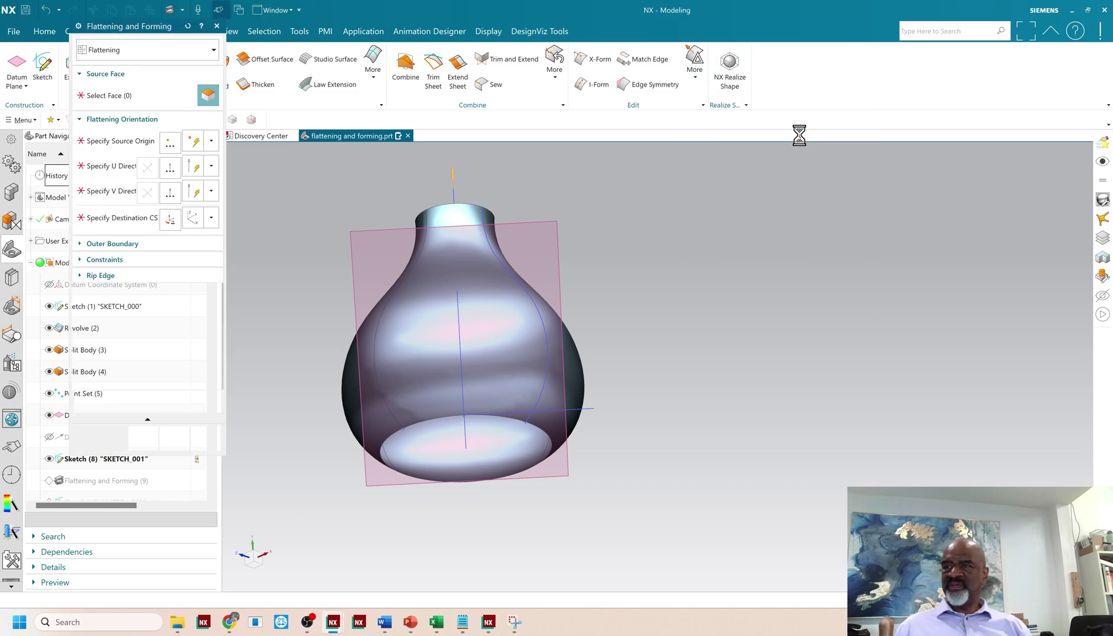
left_click(483, 285)
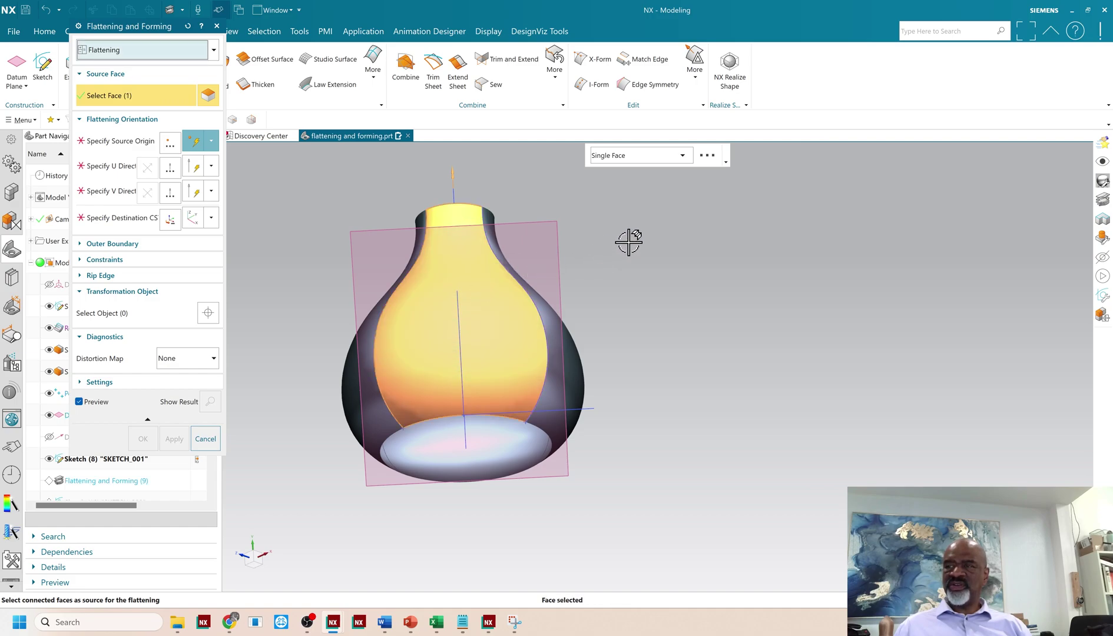
left_click(115, 141)
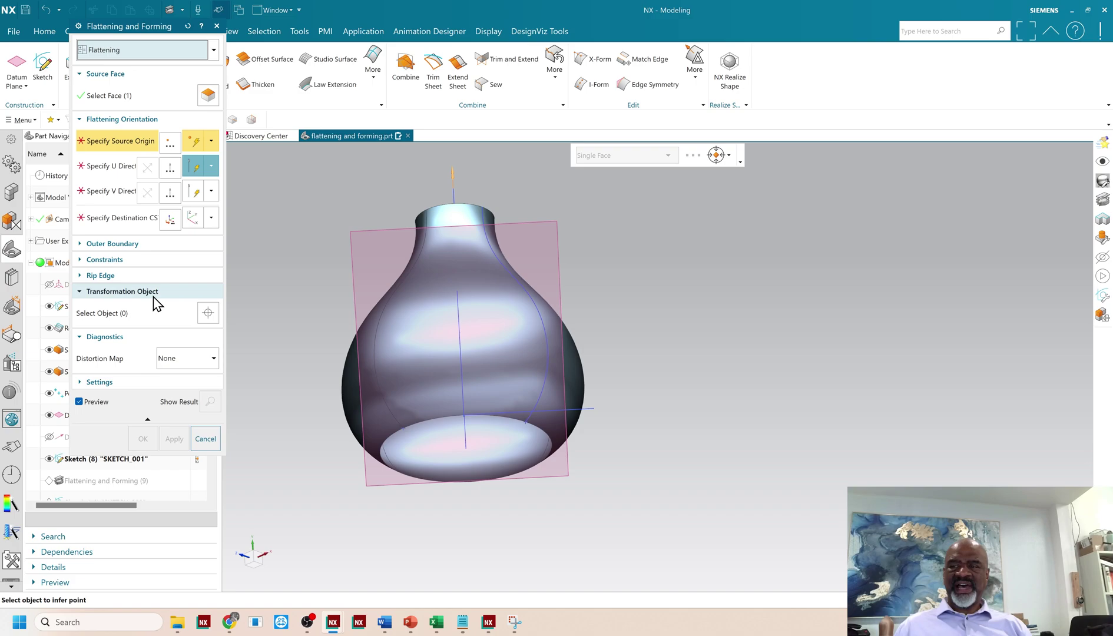
left_click(463, 416)
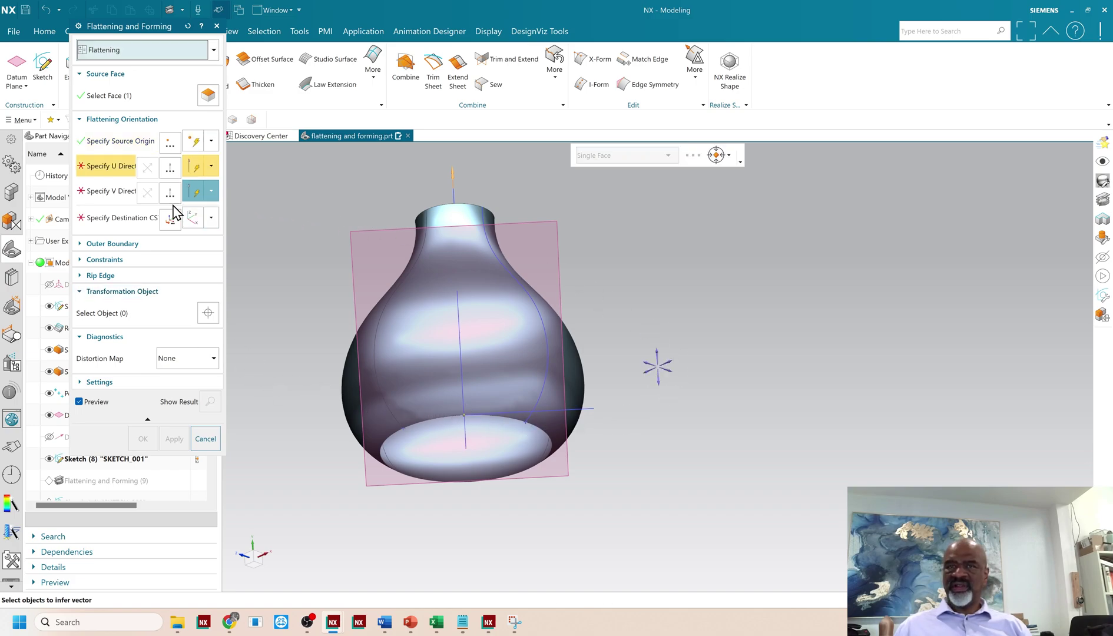
left_click(573, 409)
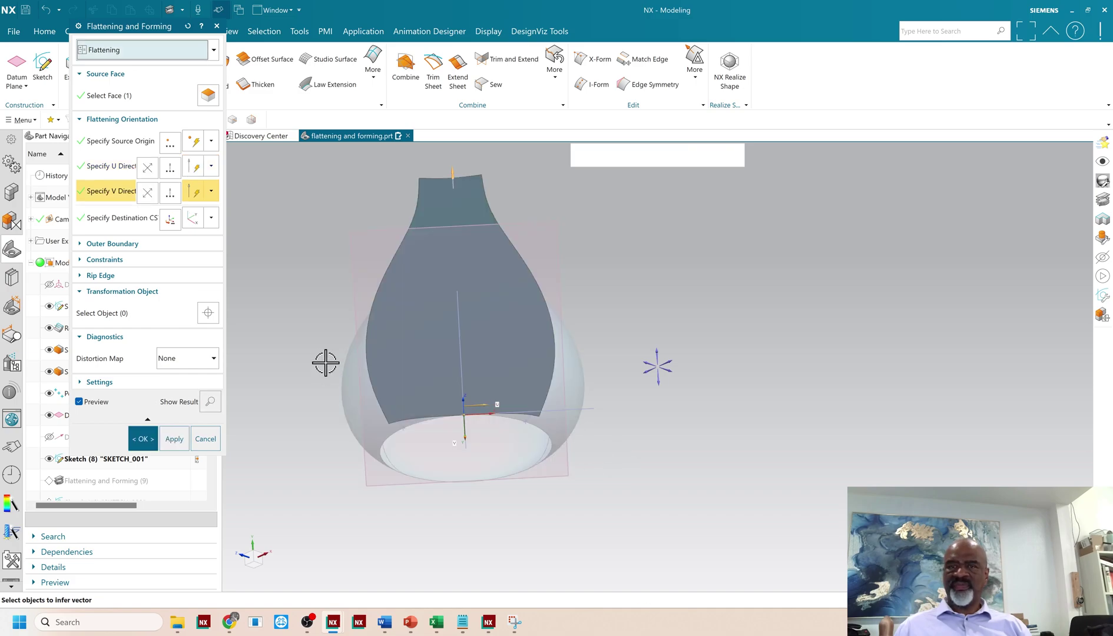
middle_click_drag(667, 312, 616, 347)
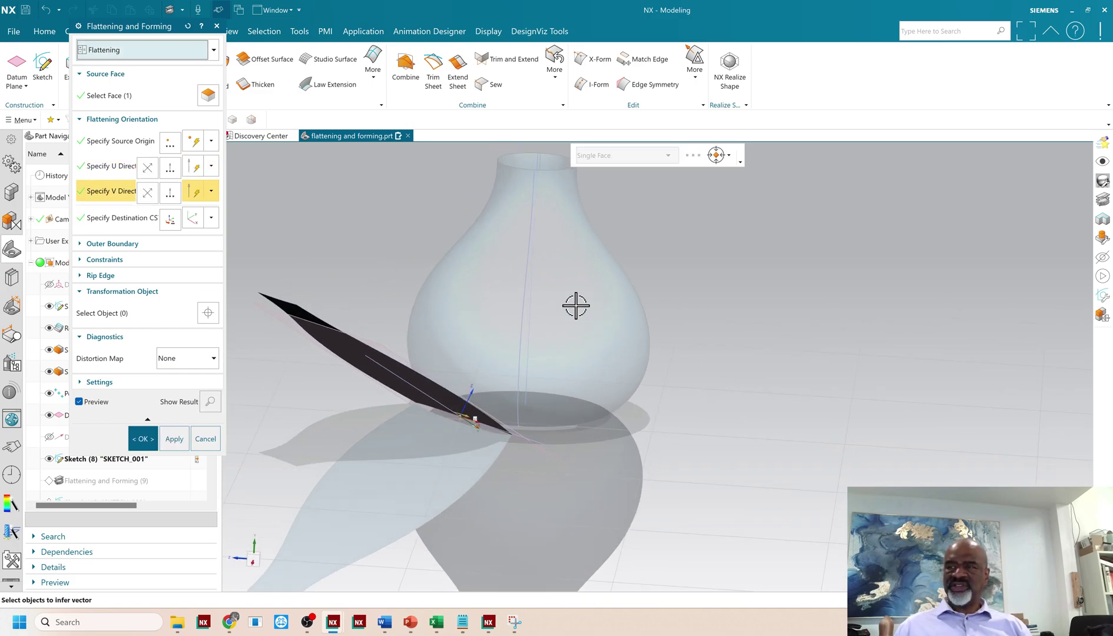
middle_click_drag(725, 338, 683, 385)
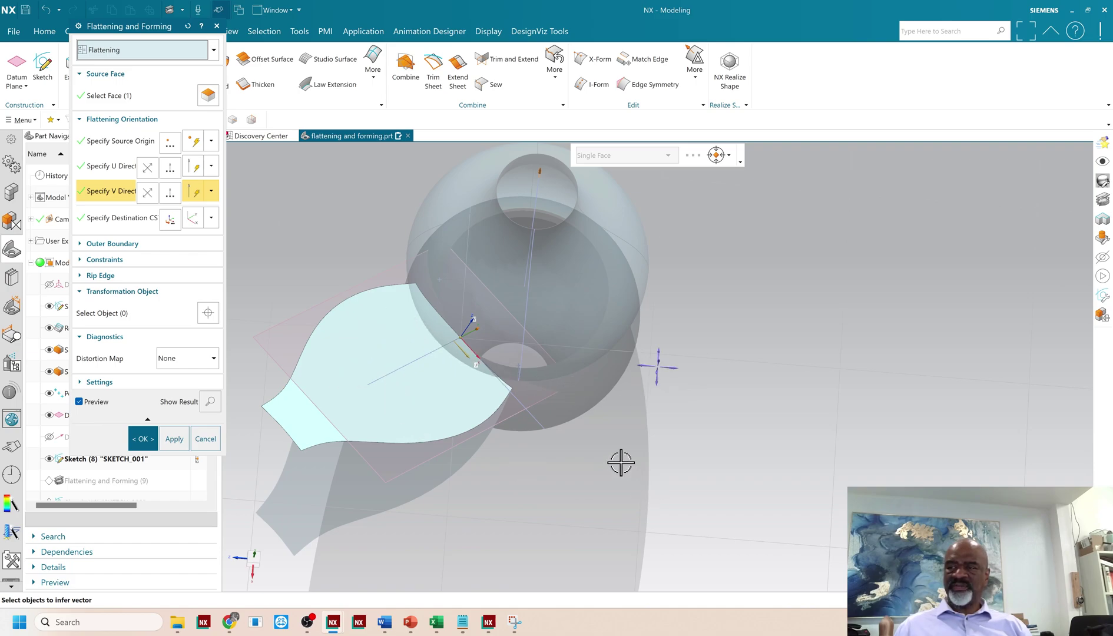
middle_click_drag(621, 462, 615, 413)
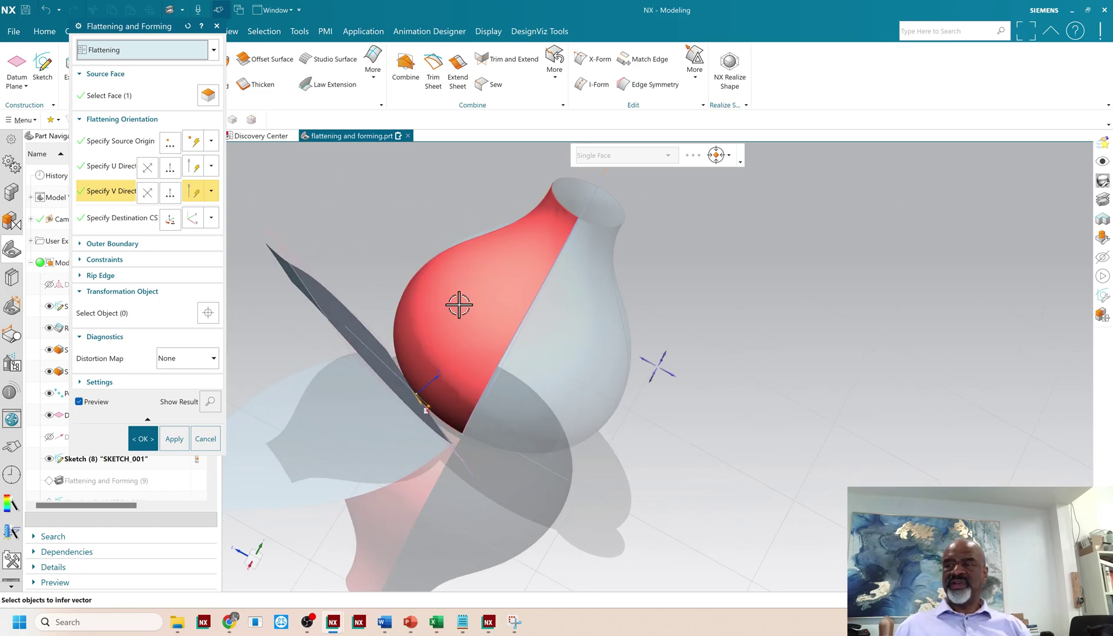
middle_click_drag(400, 241, 370, 276)
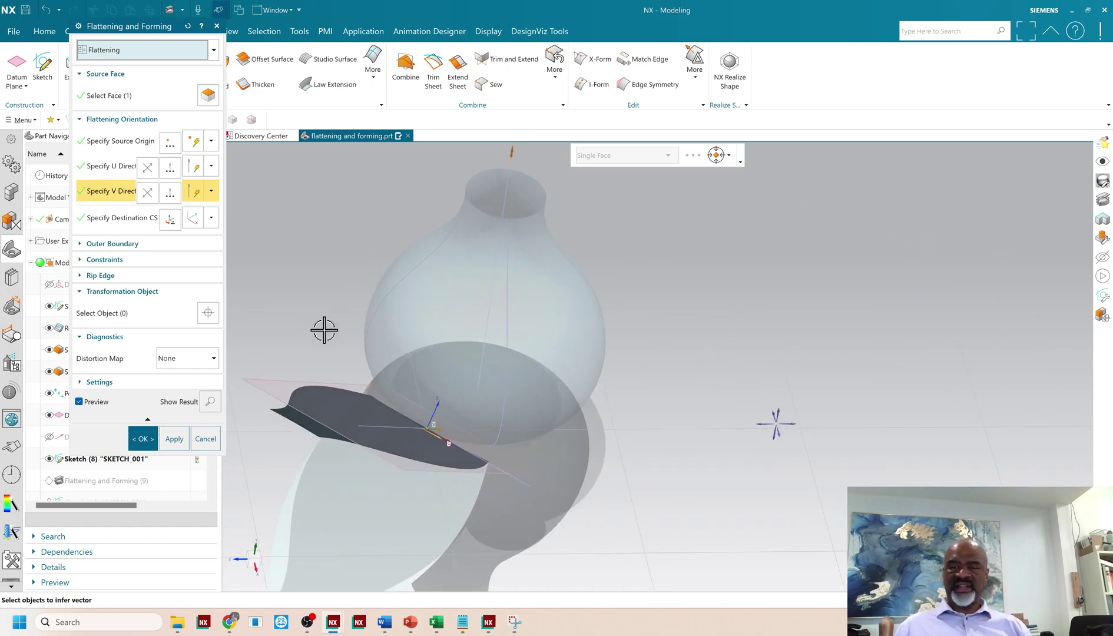
left_click(205, 439)
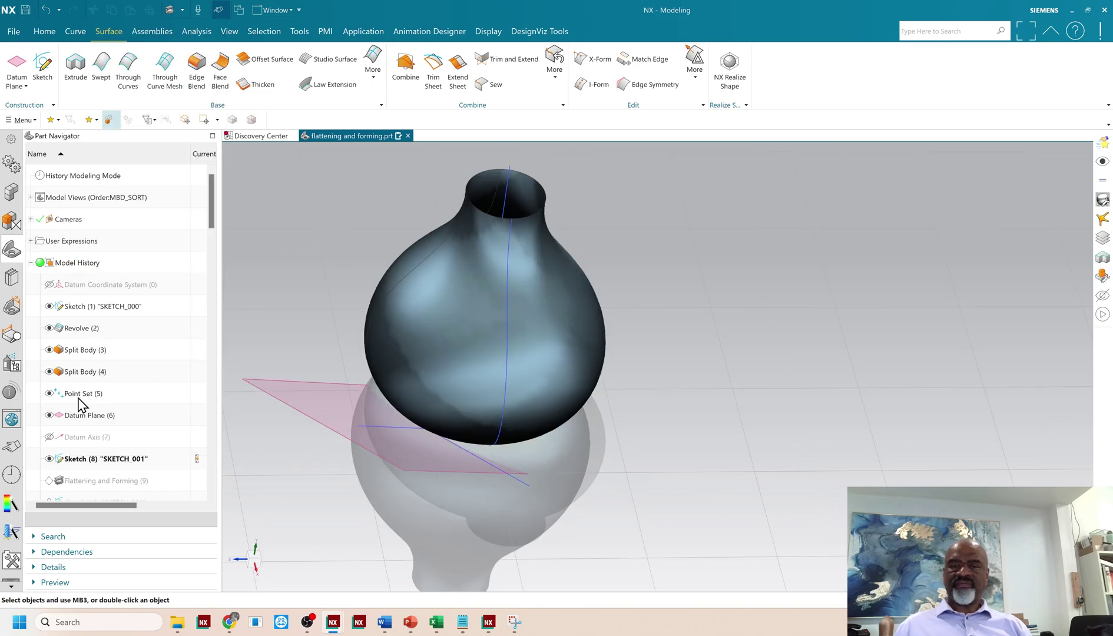
Advance through Flattening and Forming (9), Sketch (10) SKETCH_002 and Pattern Geometry [Linear] (11).
left_click(204, 479)
scroll(204, 462, "down", 2)
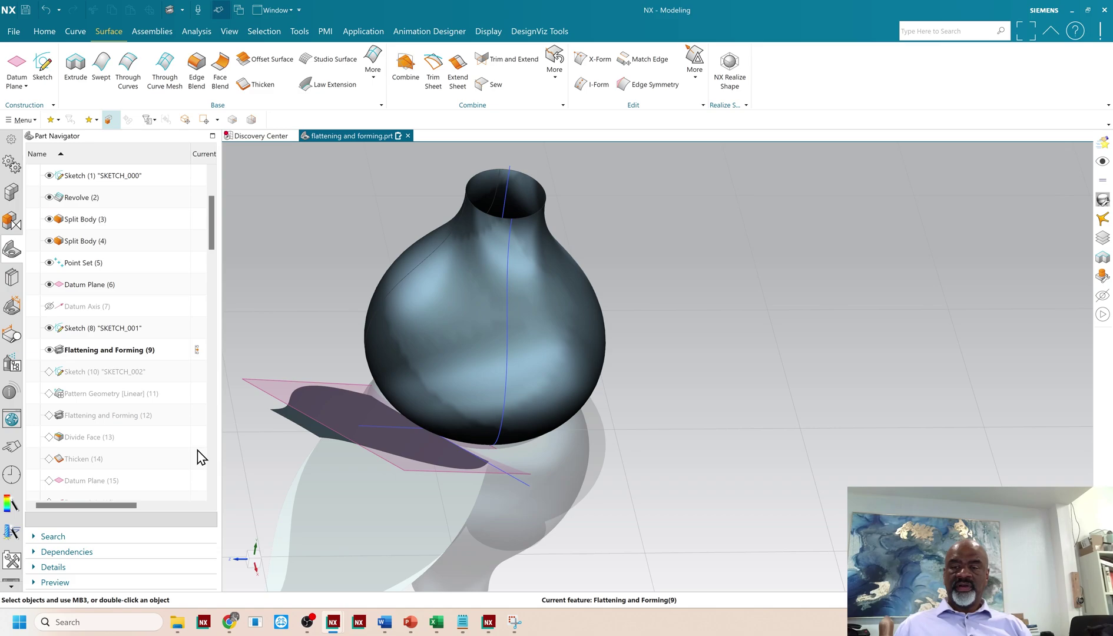
left_click(197, 379)
mouse_move(333, 480)
middle_mouse_down()
mouse_move(331, 460)
mouse_move(367, 417)
mouse_move(280, 438)
middle_mouse_up()
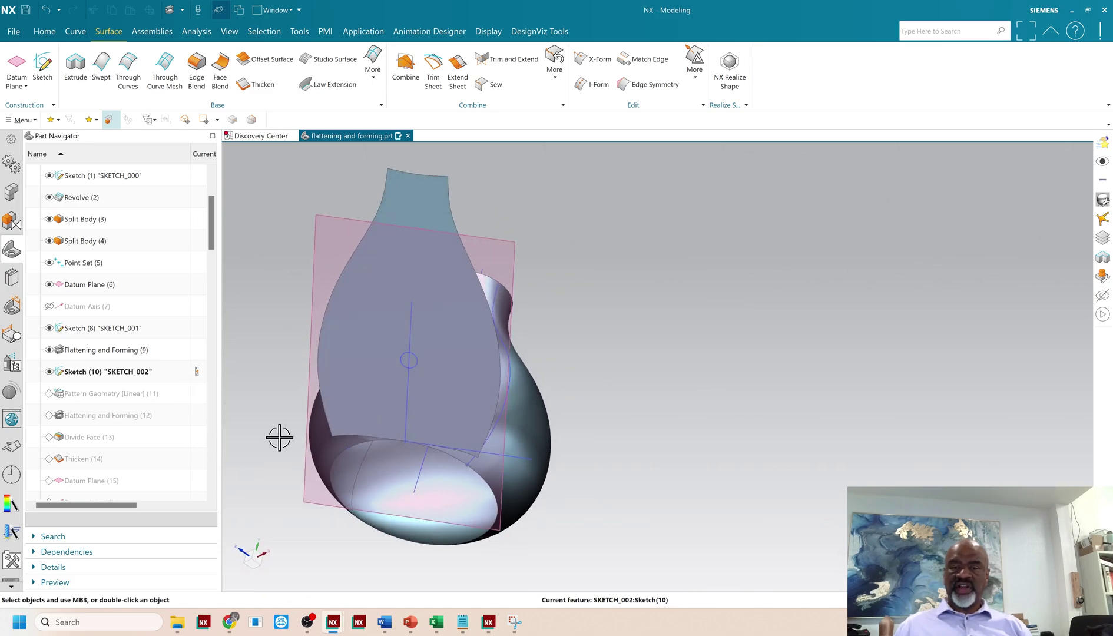
left_click(197, 397)
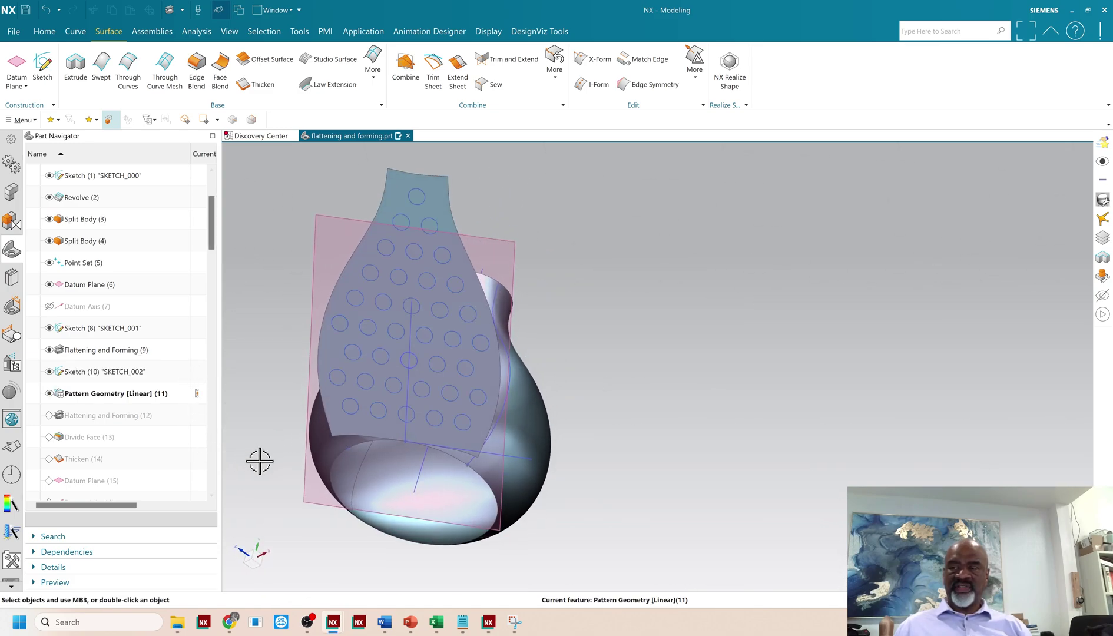
Make Flattening and Forming (12) current and orbit to inspect the wrapped circle pattern.
left_click(198, 416)
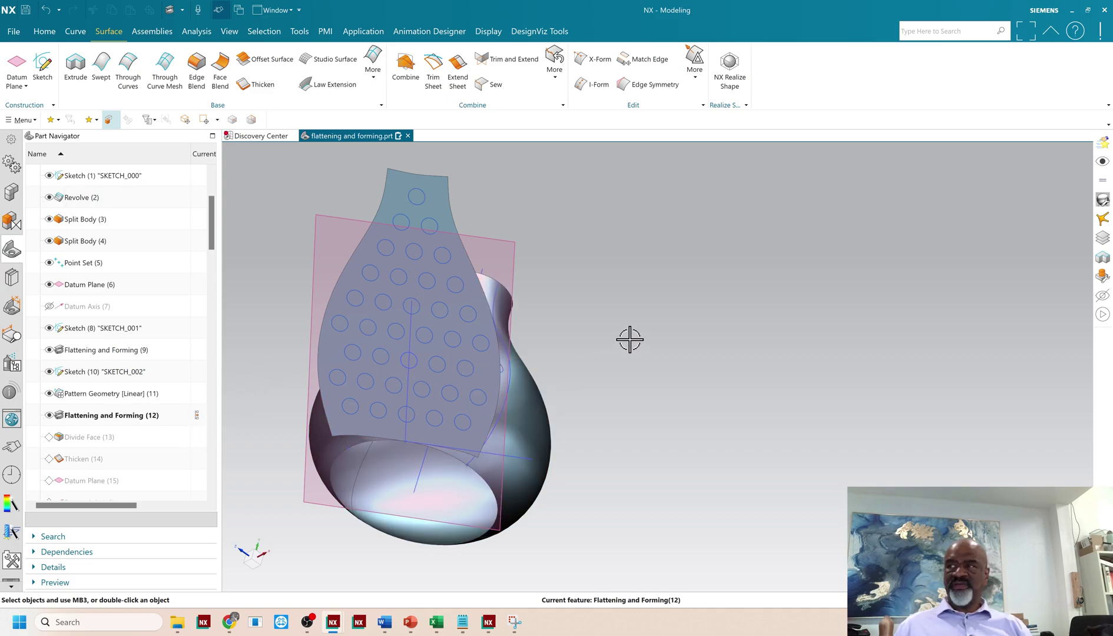
middle_click_drag(628, 338, 527, 375)
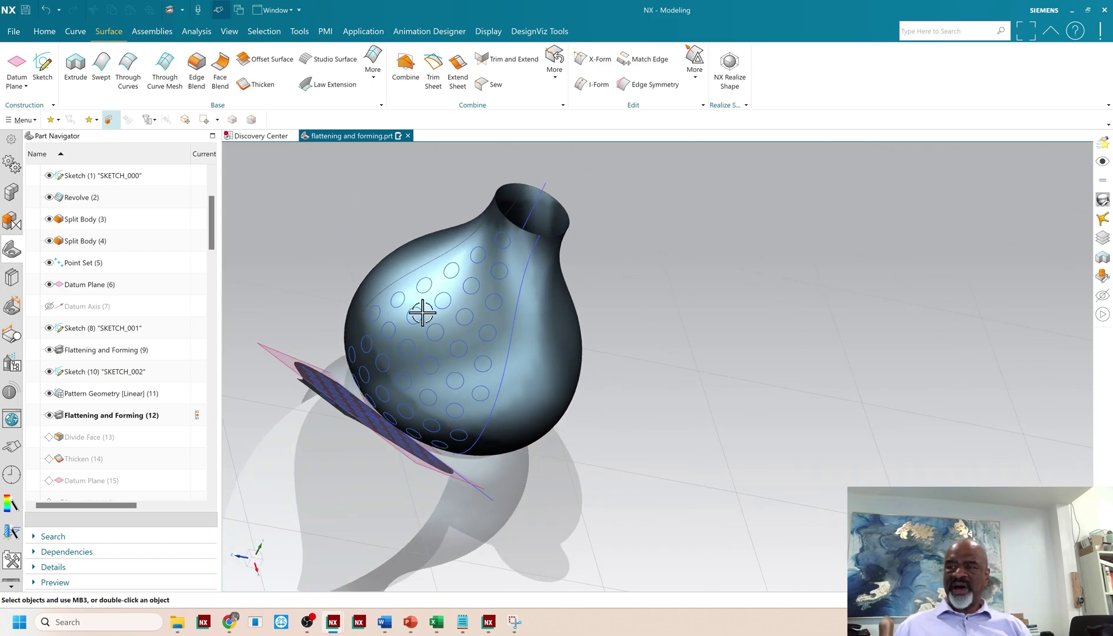
scroll(489, 258, "up", 2)
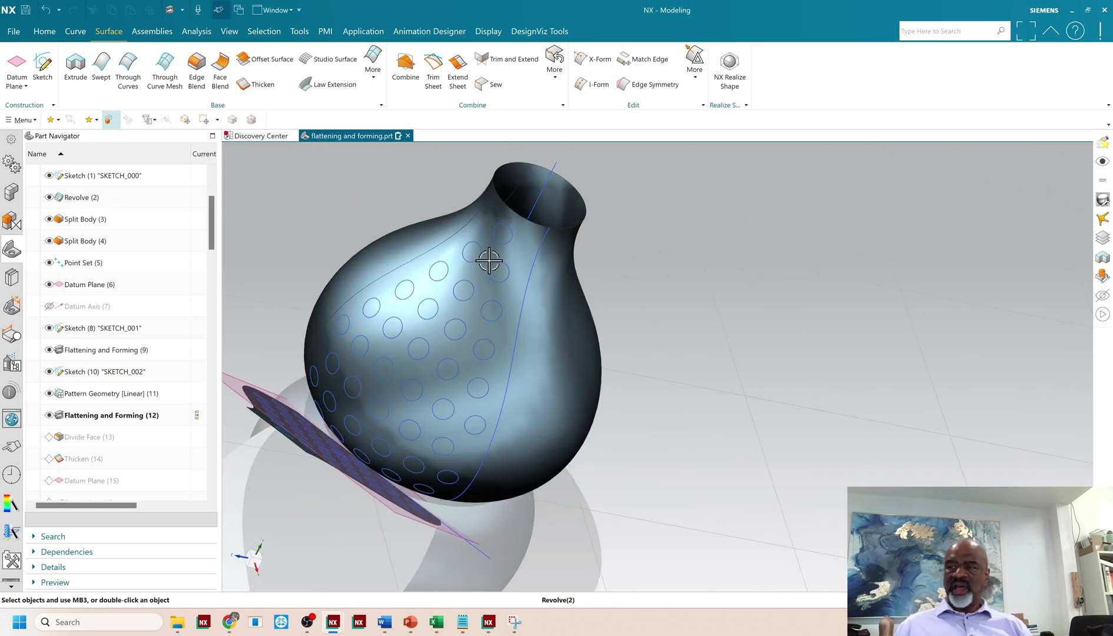
scroll(383, 368, "down", 2)
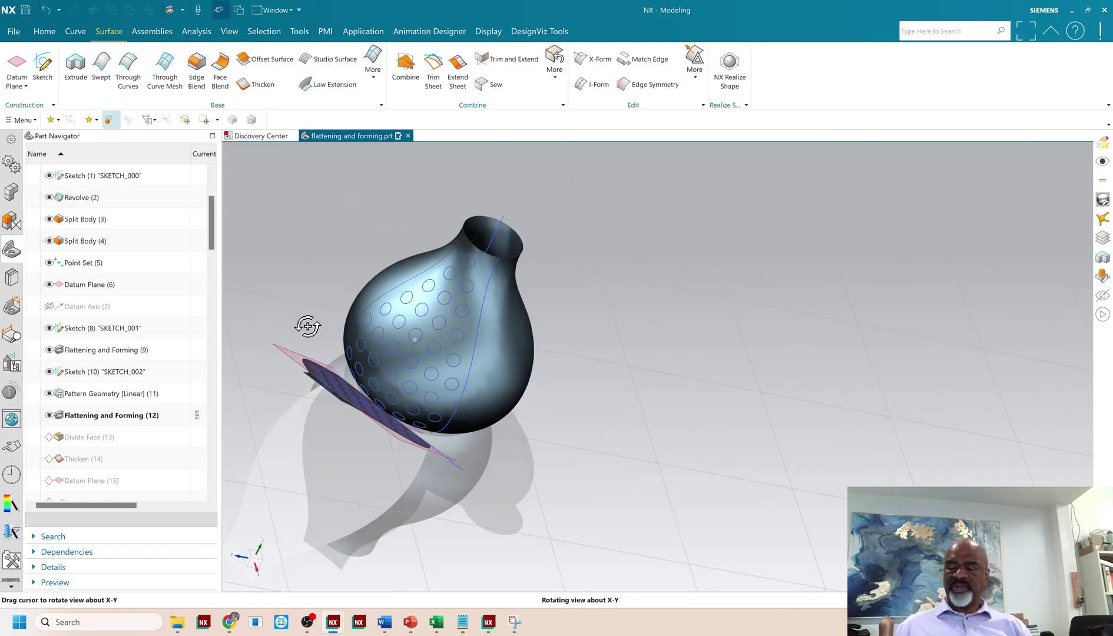
middle_click_drag(308, 325, 308, 363)
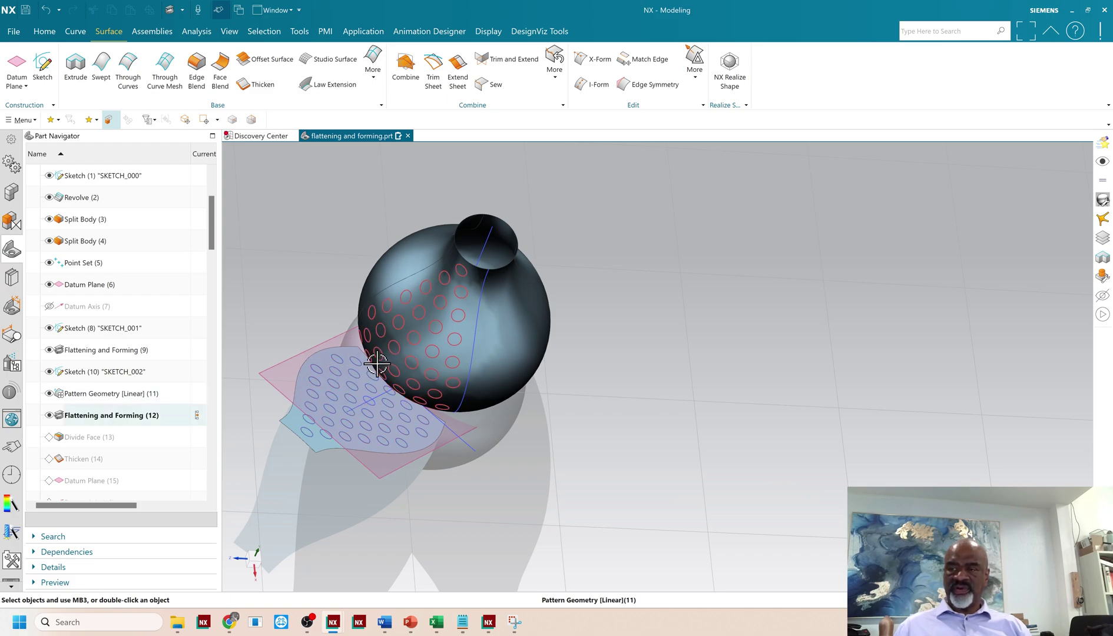
middle_click_drag(472, 330, 616, 386)
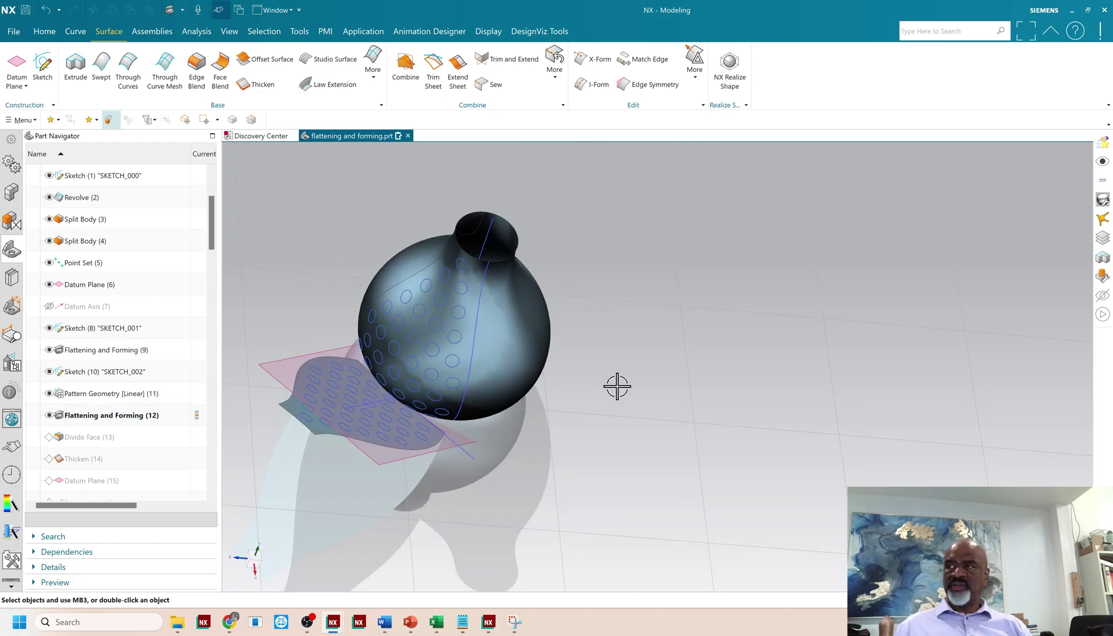
left_click(694, 65)
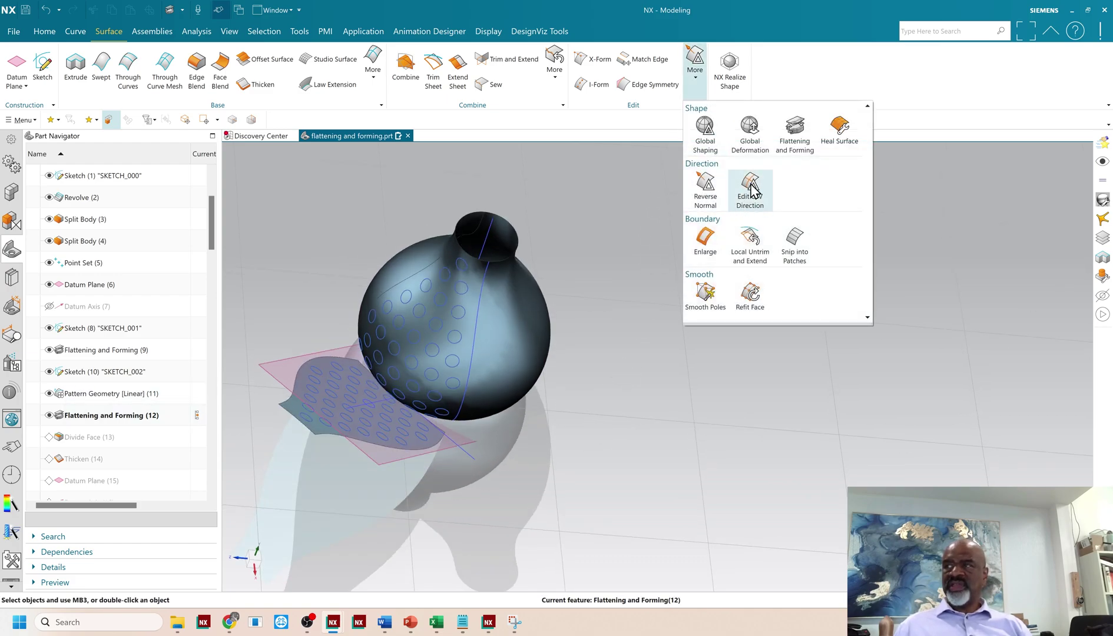
left_click(799, 147)
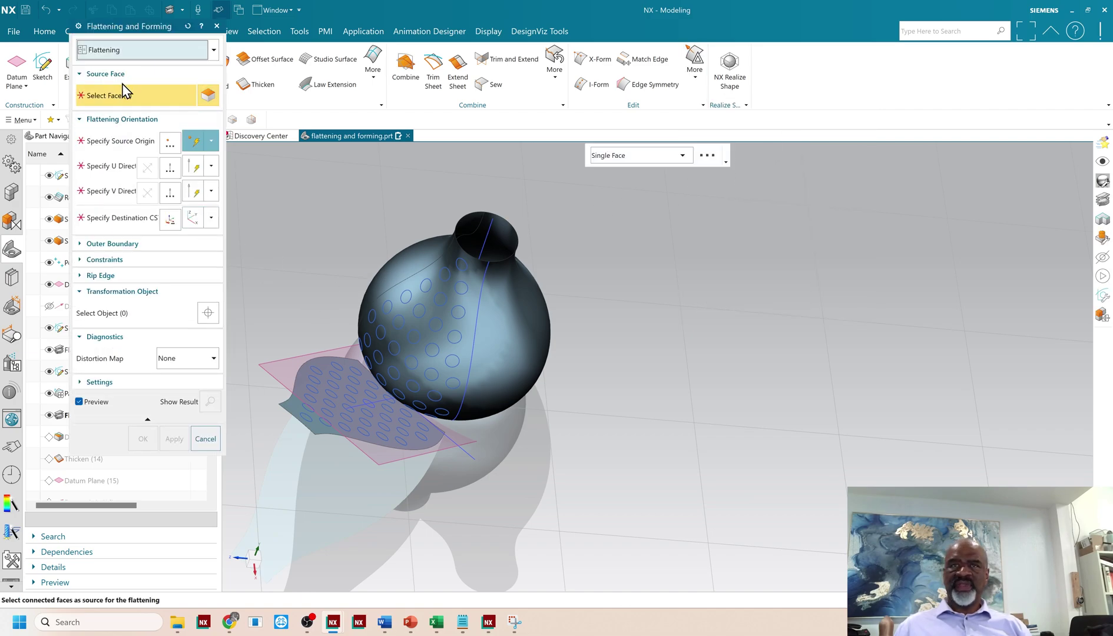
left_click(214, 50)
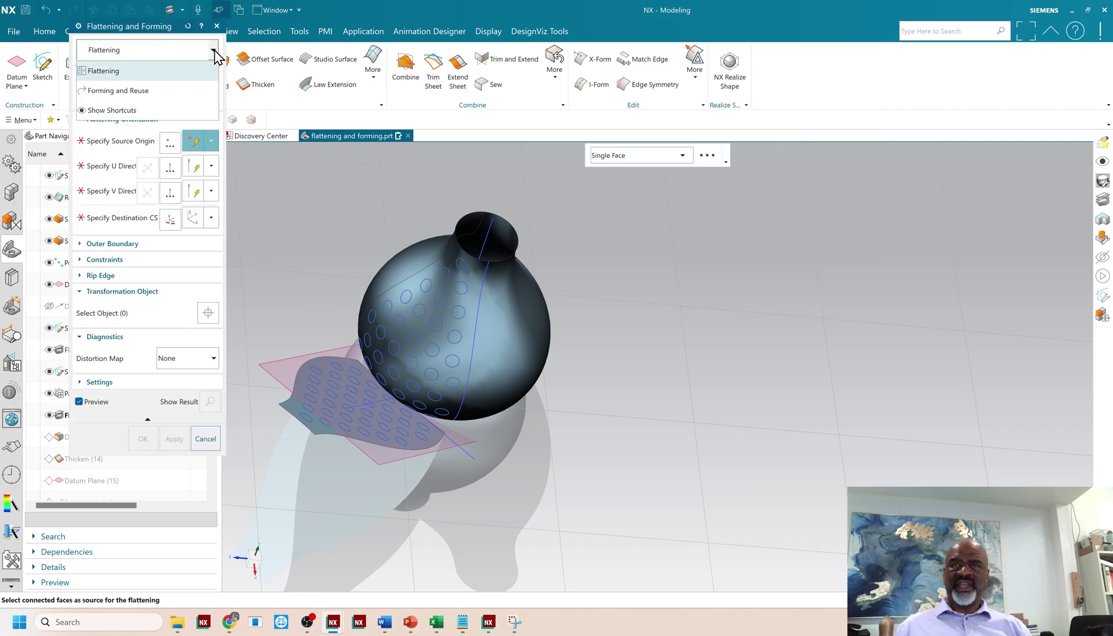
left_click(111, 91)
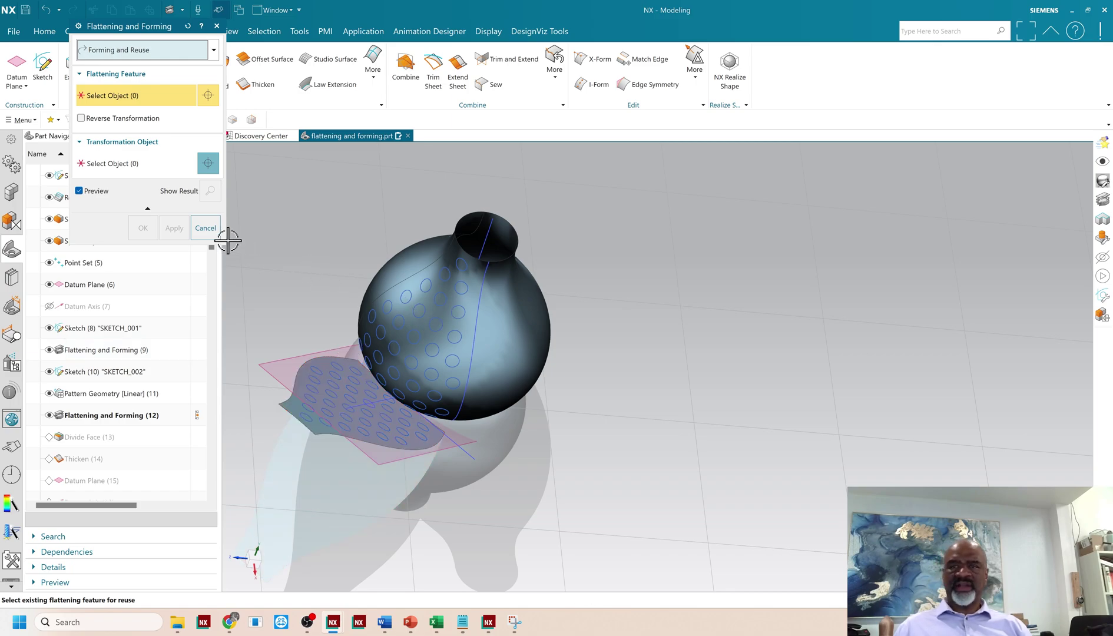
left_click(207, 228)
mouse_move(626, 400)
middle_mouse_down()
mouse_move(631, 357)
mouse_move(644, 367)
mouse_move(631, 402)
mouse_move(609, 418)
mouse_move(636, 394)
mouse_move(628, 405)
middle_mouse_up()
Orbit and zoom around the vase to inspect the formed circles from above and side-on.
scroll(397, 335, "up", 2)
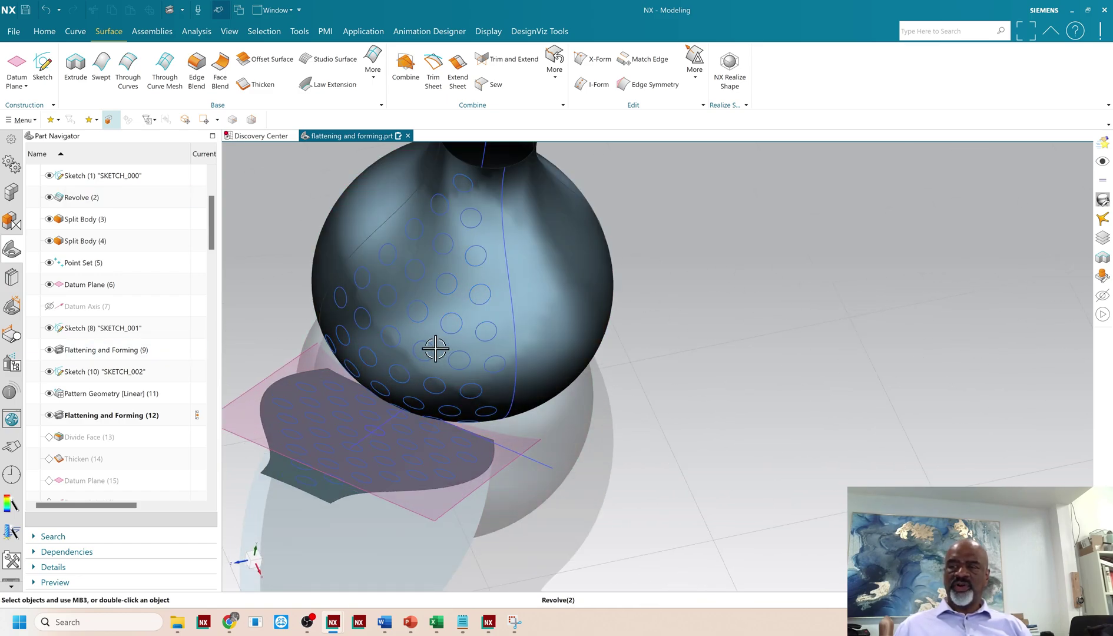
scroll(530, 467, "down", 4)
mouse_move(571, 467)
middle_mouse_down()
mouse_move(559, 443)
mouse_move(511, 425)
mouse_move(551, 454)
mouse_move(605, 455)
mouse_move(586, 467)
mouse_move(577, 459)
middle_mouse_up()
scroll(471, 365, "up", 6)
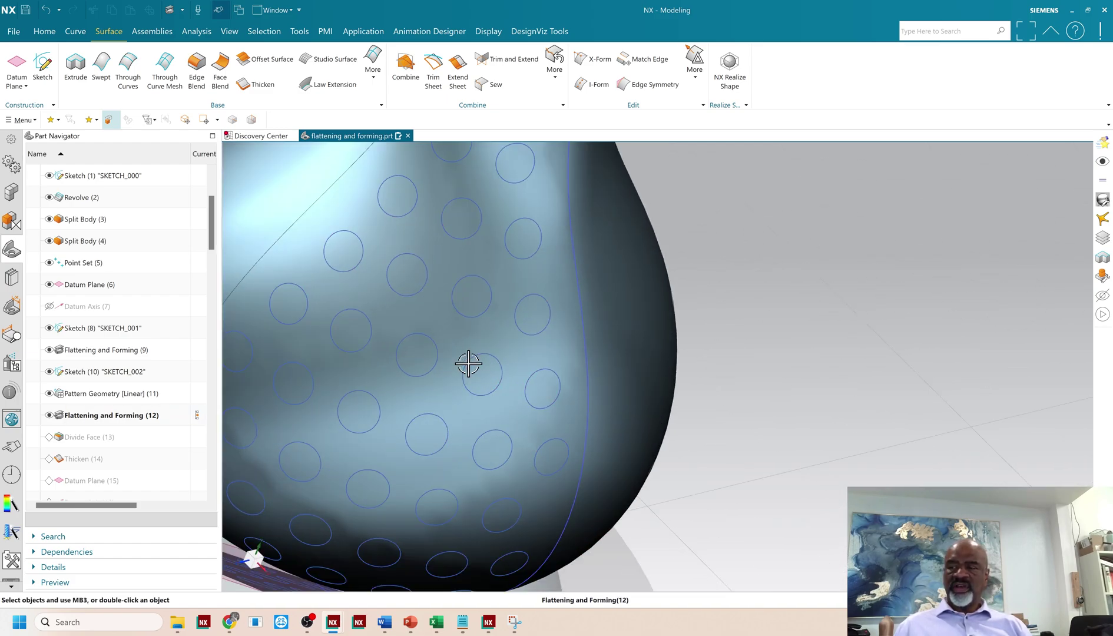
scroll(415, 369, "down", 5)
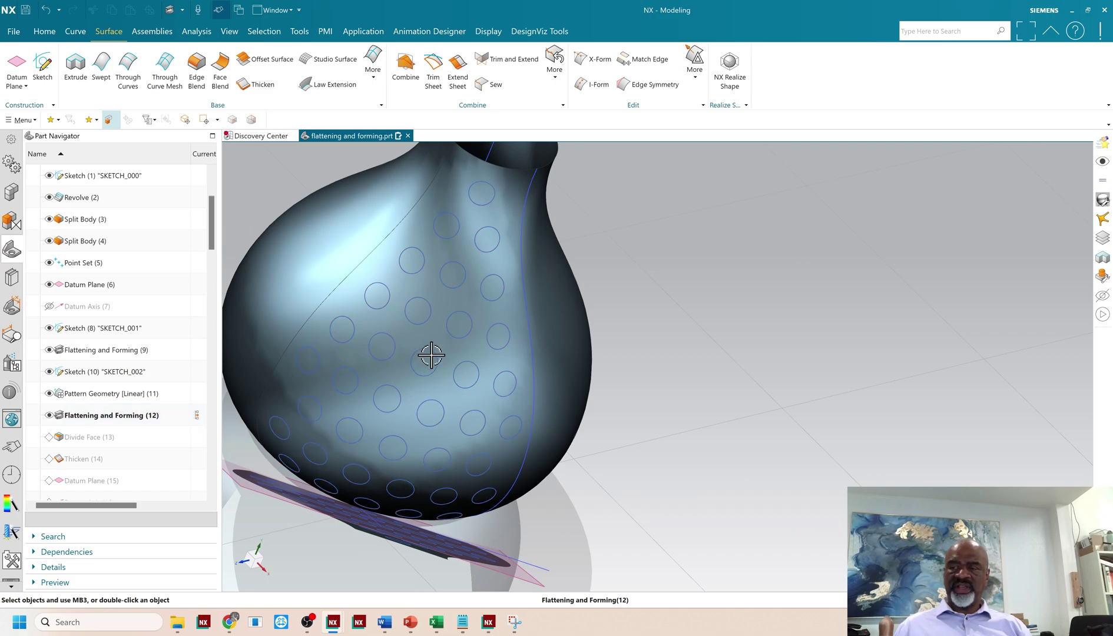
middle_click_drag(601, 452, 580, 457)
scroll(392, 419, "down", 3)
middle_click_drag(378, 373, 381, 422)
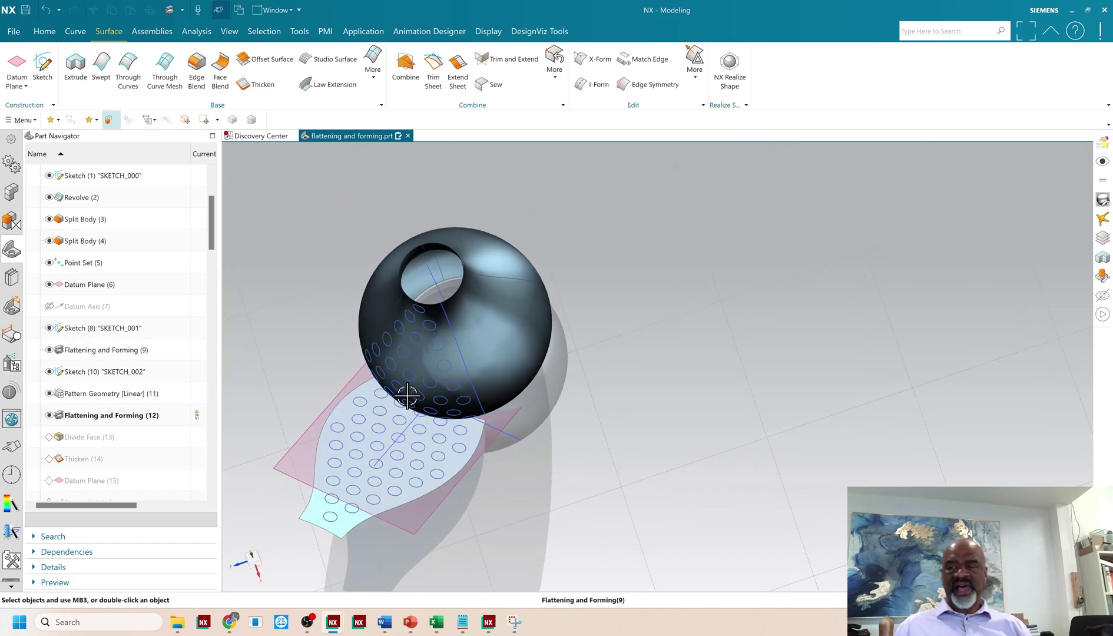
middle_click_drag(606, 480, 606, 458)
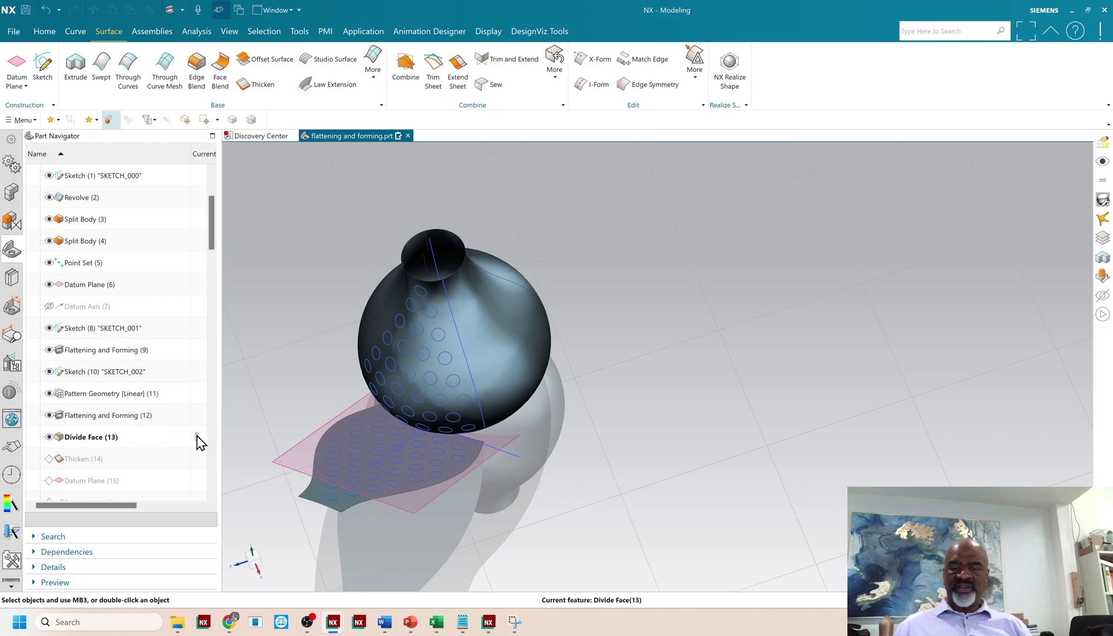
Advance through Thicken (14), Datum Plane (15), Datum Axis (16) and Sketch (17) SKETCH_003.
left_click(202, 460)
mouse_move(575, 484)
middle_mouse_down()
mouse_move(588, 442)
mouse_move(567, 447)
mouse_move(568, 463)
middle_mouse_up()
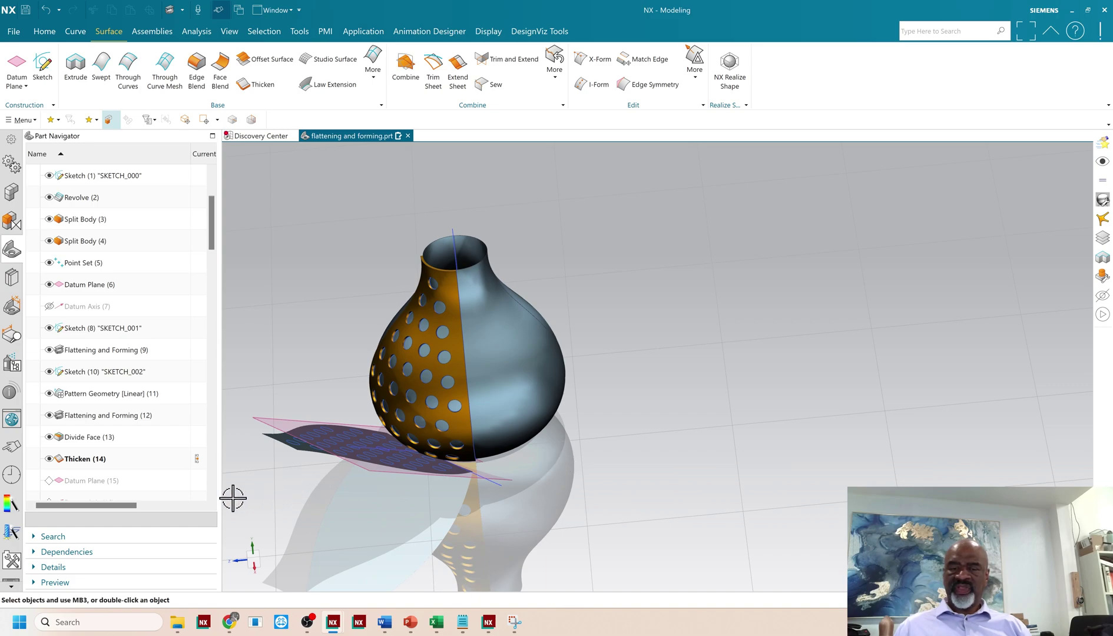
left_click(198, 481)
left_click_drag(215, 232, 210, 252)
left_click(199, 373)
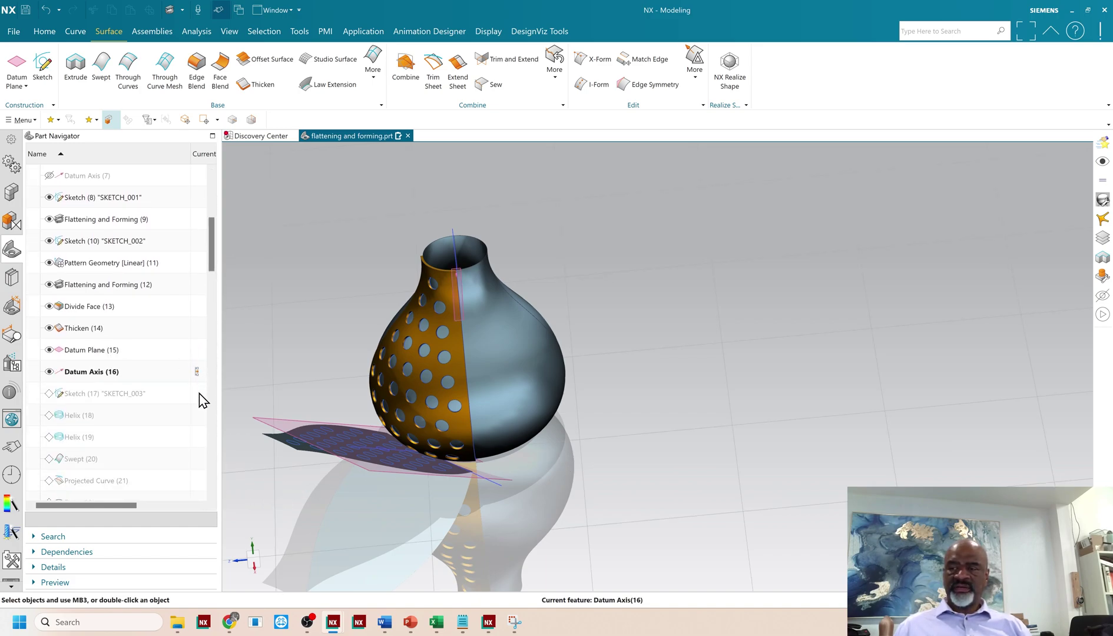
left_click(198, 393)
mouse_move(445, 514)
middle_mouse_down()
mouse_move(455, 529)
mouse_move(479, 516)
mouse_move(462, 524)
middle_mouse_up()
scroll(464, 268, "up", 6)
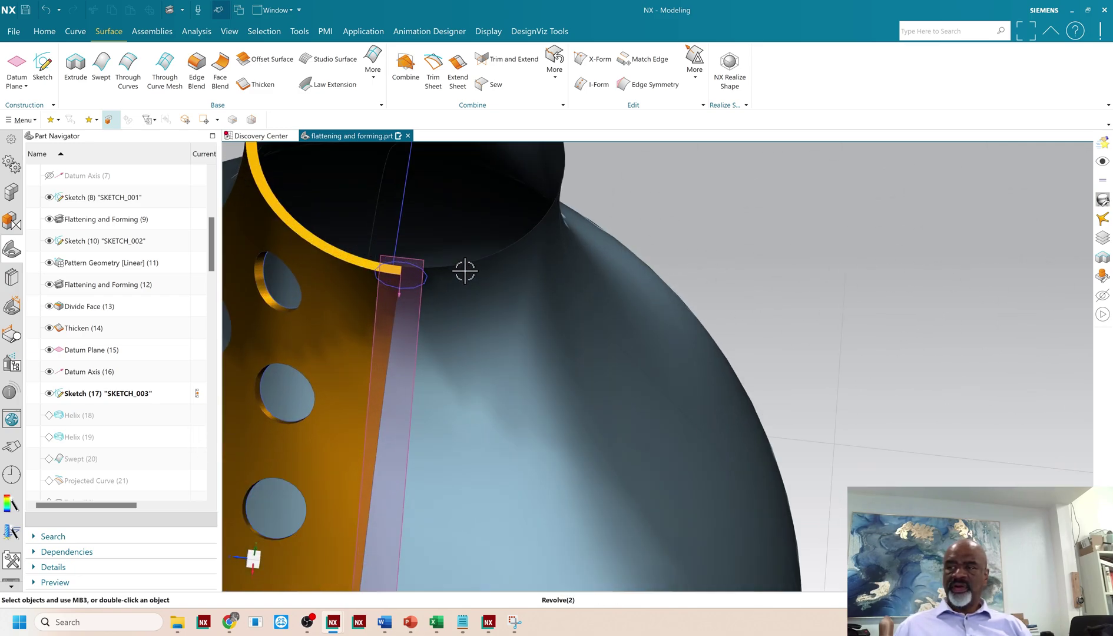
scroll(446, 280, "down", 6)
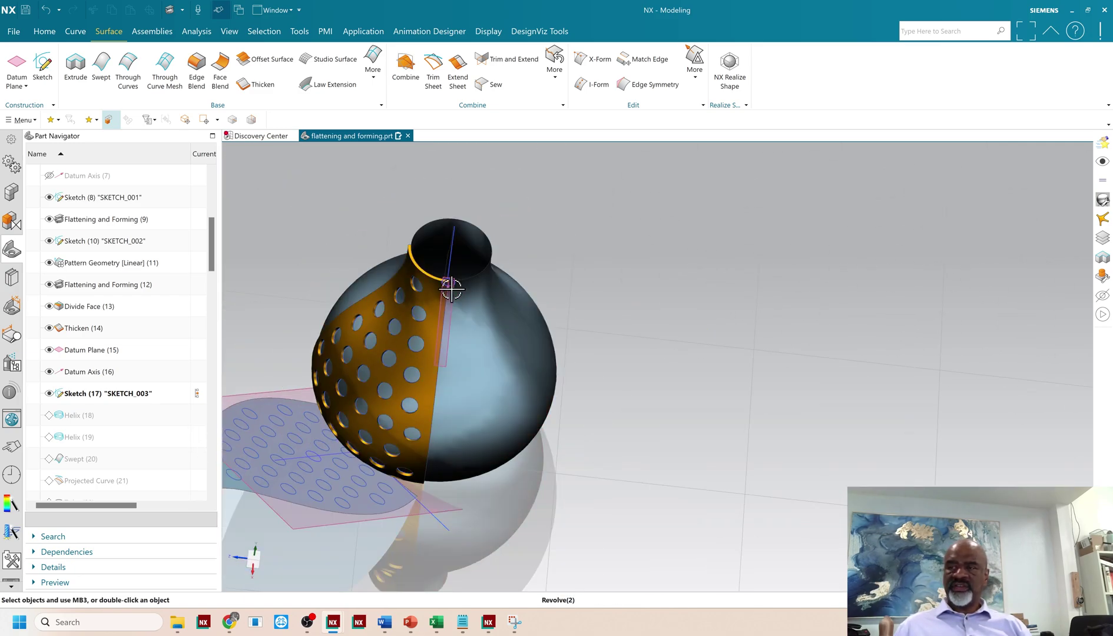
Advance through Helix (18), Helix (19), Swept (20) and Projected Curve (21).
left_click(197, 415)
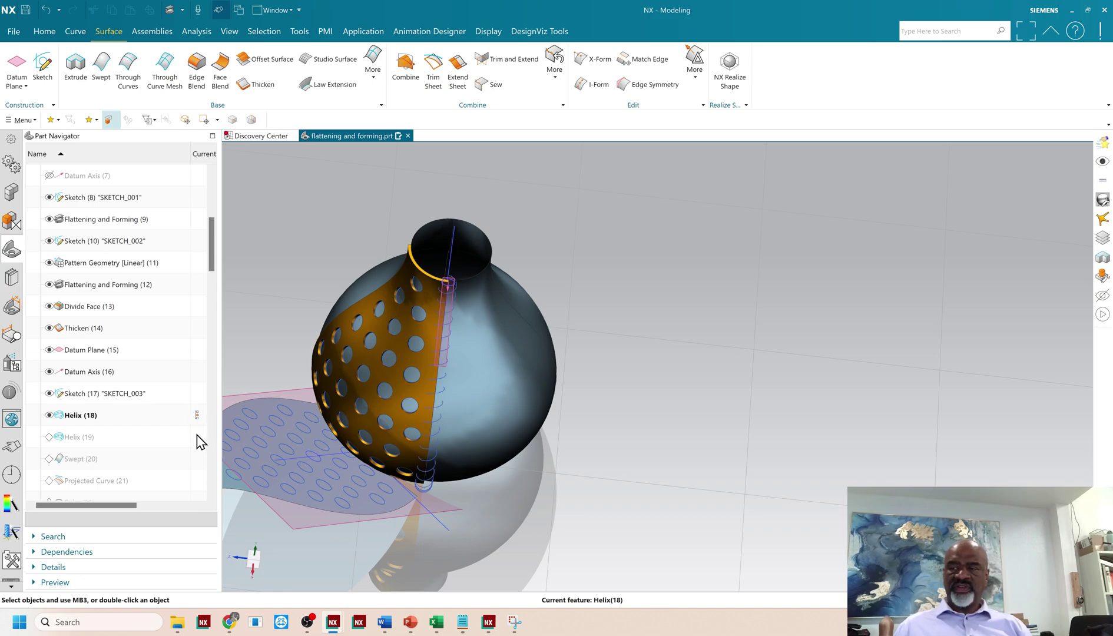
left_click(198, 437)
left_click(197, 461)
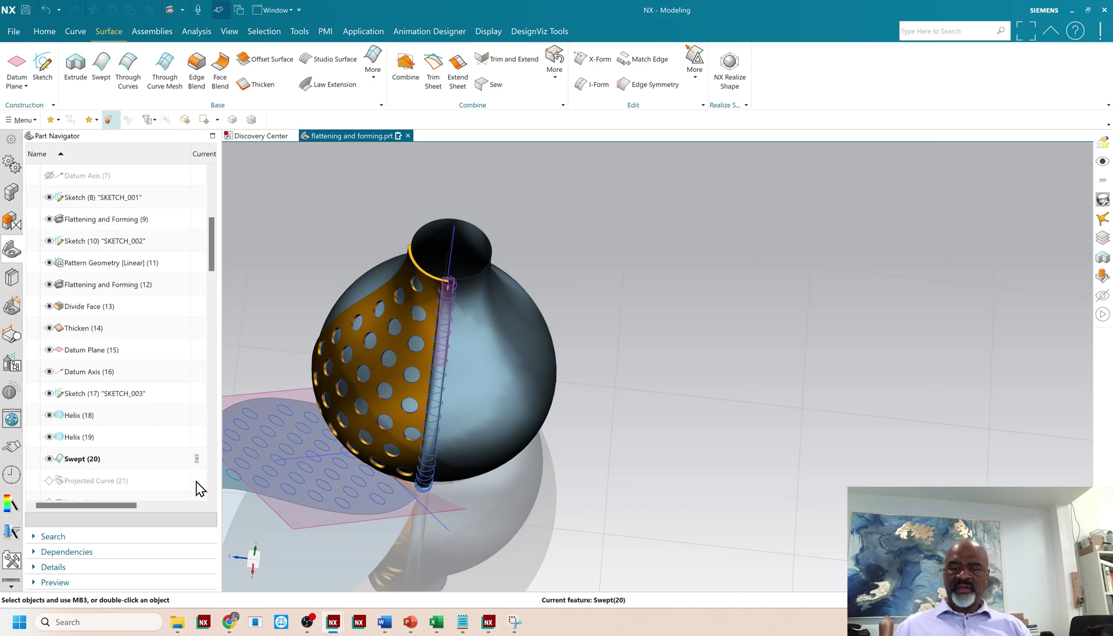
left_click(198, 481)
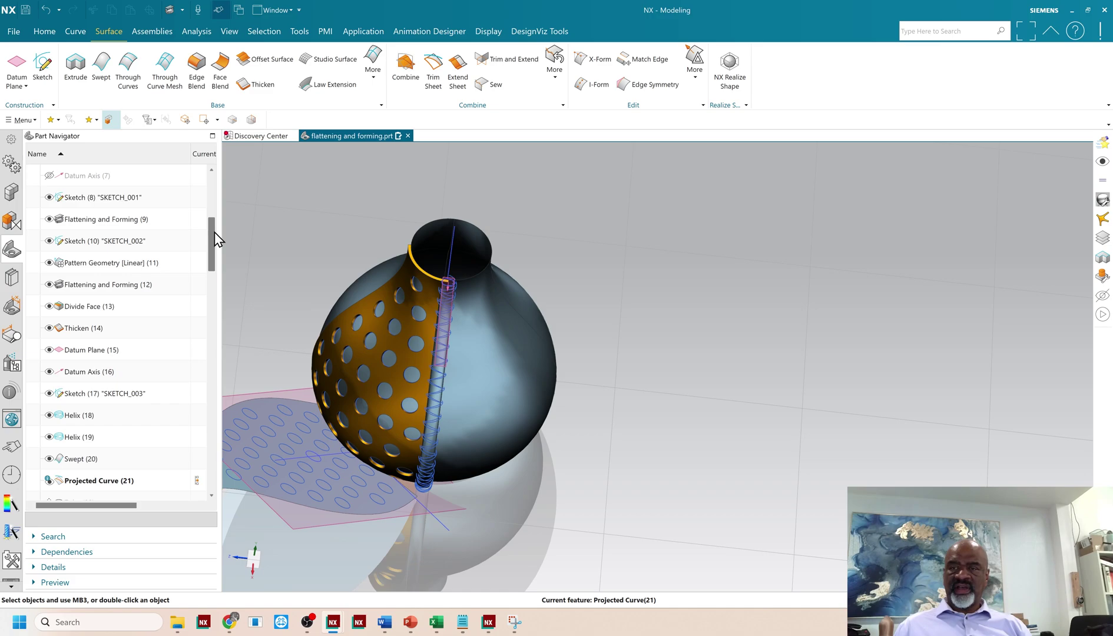
left_click_drag(215, 232, 214, 480)
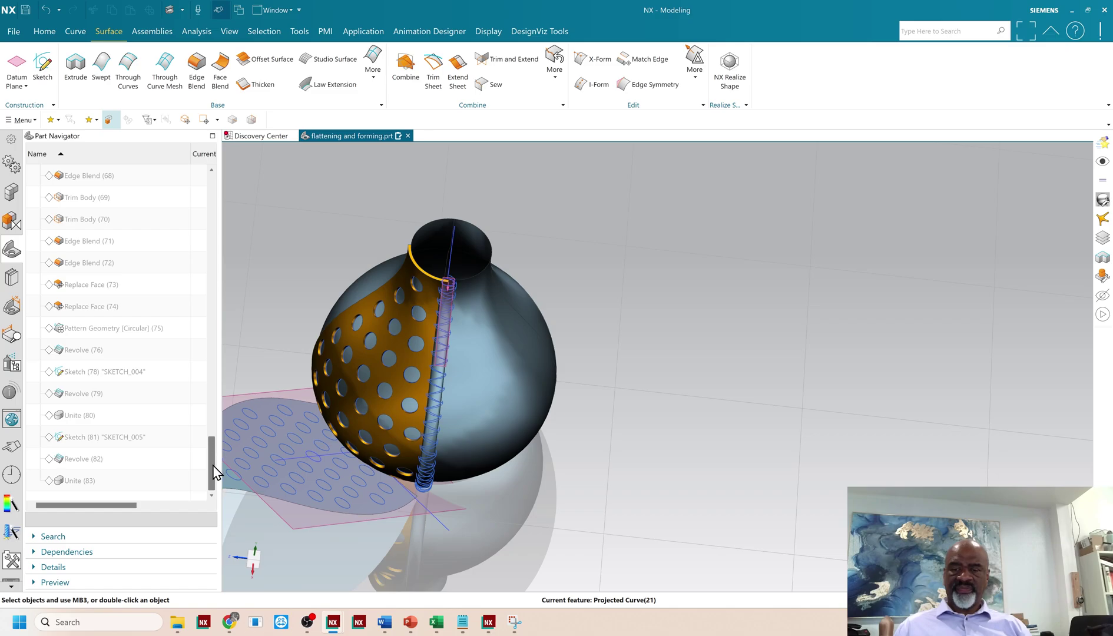
Make Unite (83) current and orbit around the finished vase with its white stitching.
left_click(198, 481)
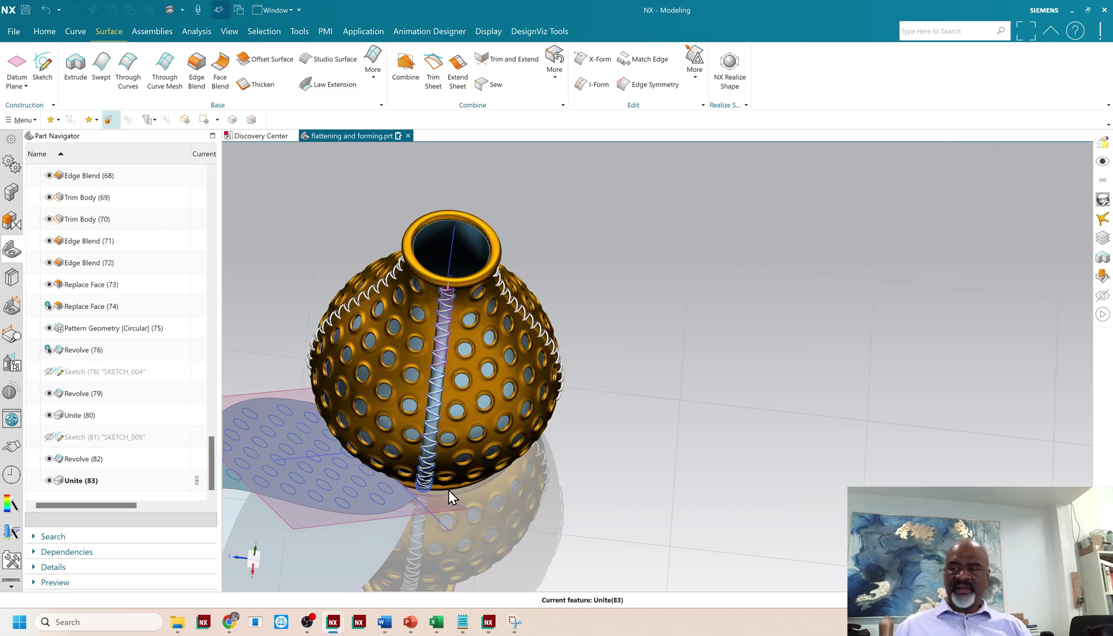
middle_click_drag(605, 483, 513, 424)
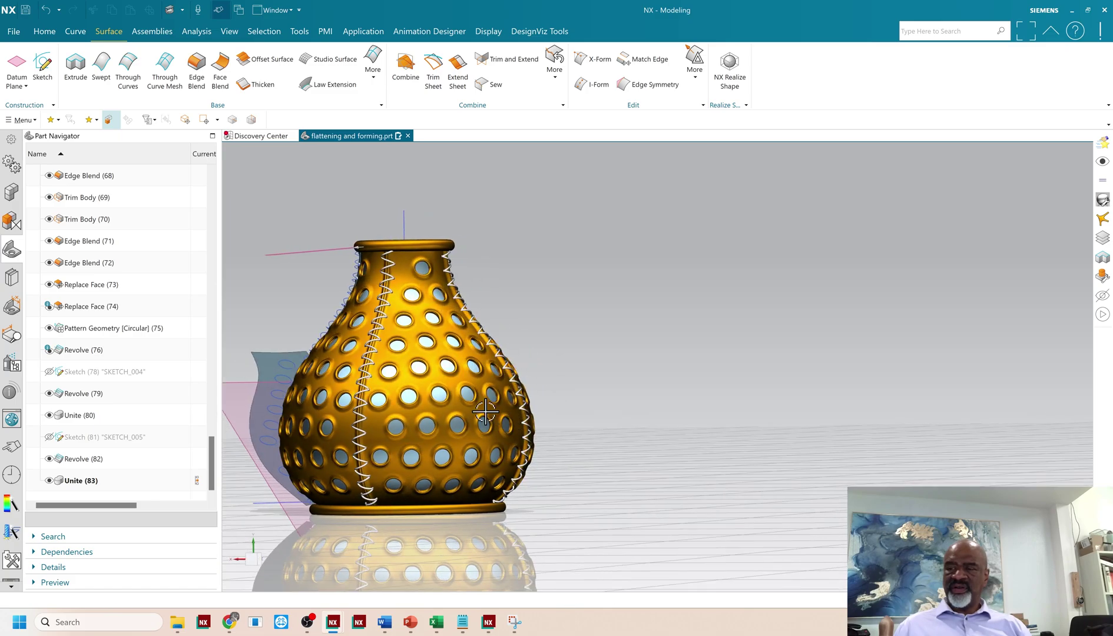
scroll(387, 267, "up", 2)
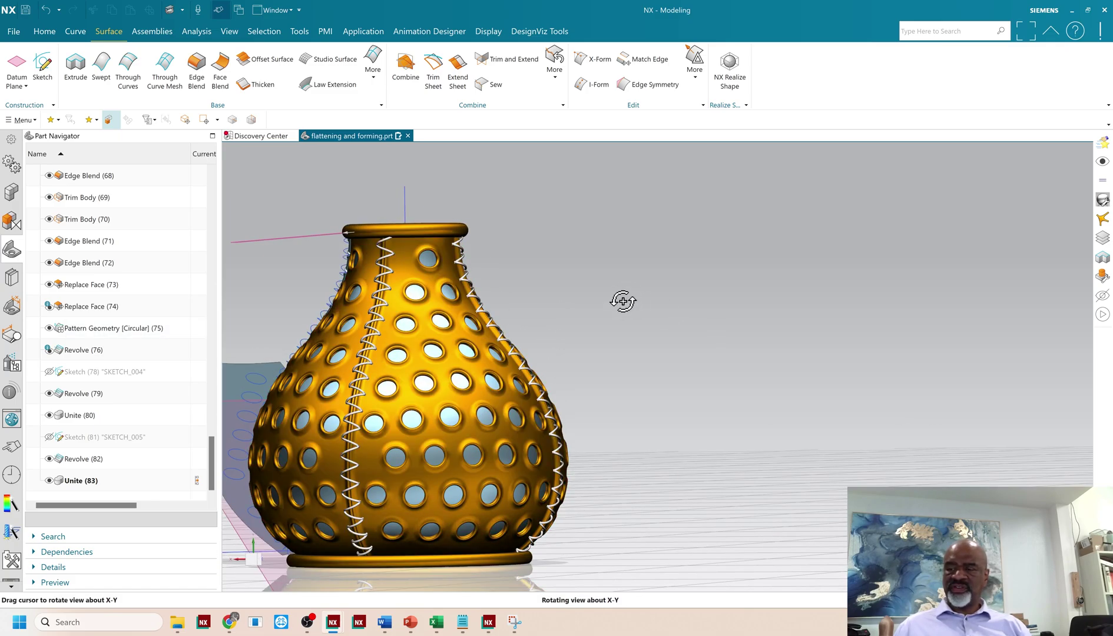
middle_click_drag(621, 301, 683, 297)
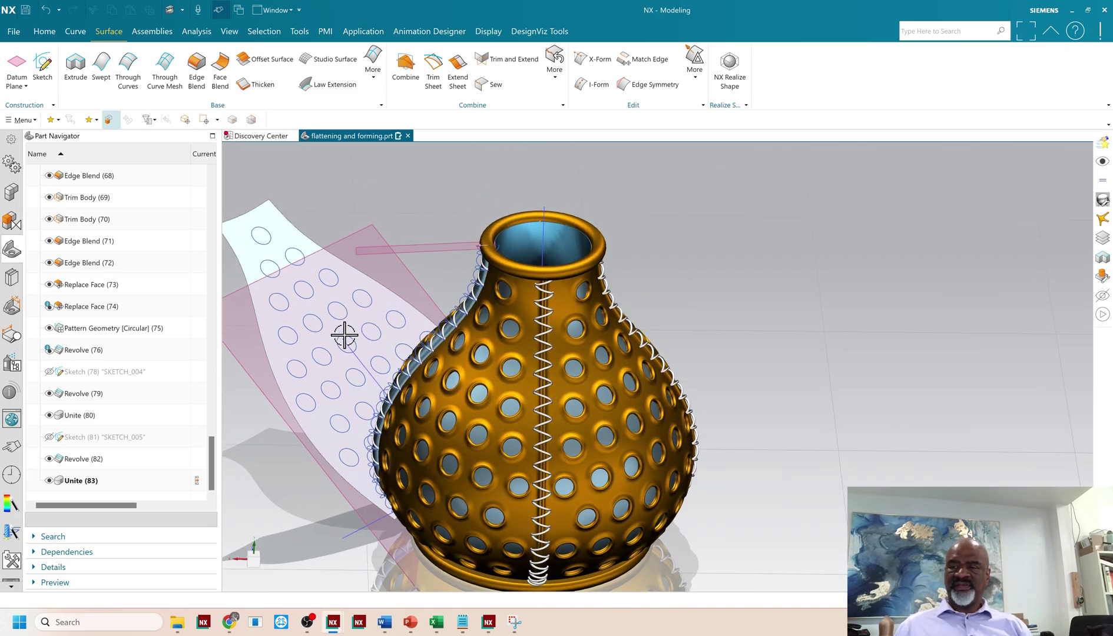
mouse_move(763, 328)
middle_mouse_down()
mouse_move(729, 289)
mouse_move(676, 285)
mouse_move(713, 313)
mouse_move(765, 306)
mouse_move(753, 318)
middle_mouse_up()
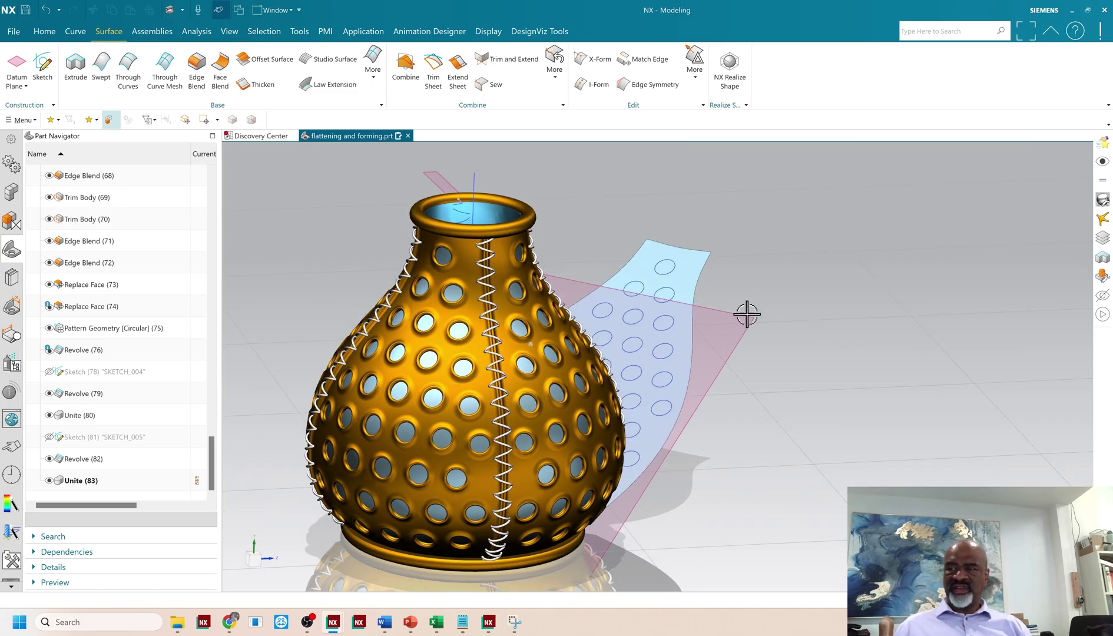
middle_click_drag(584, 254, 631, 251)
middle_click_drag(723, 370, 721, 368)
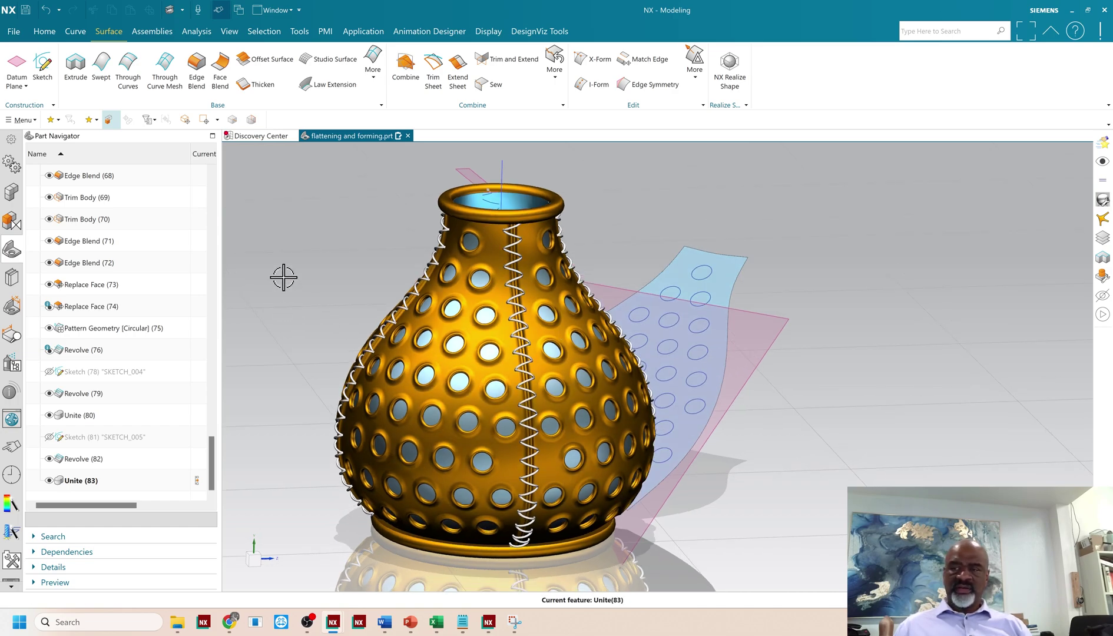